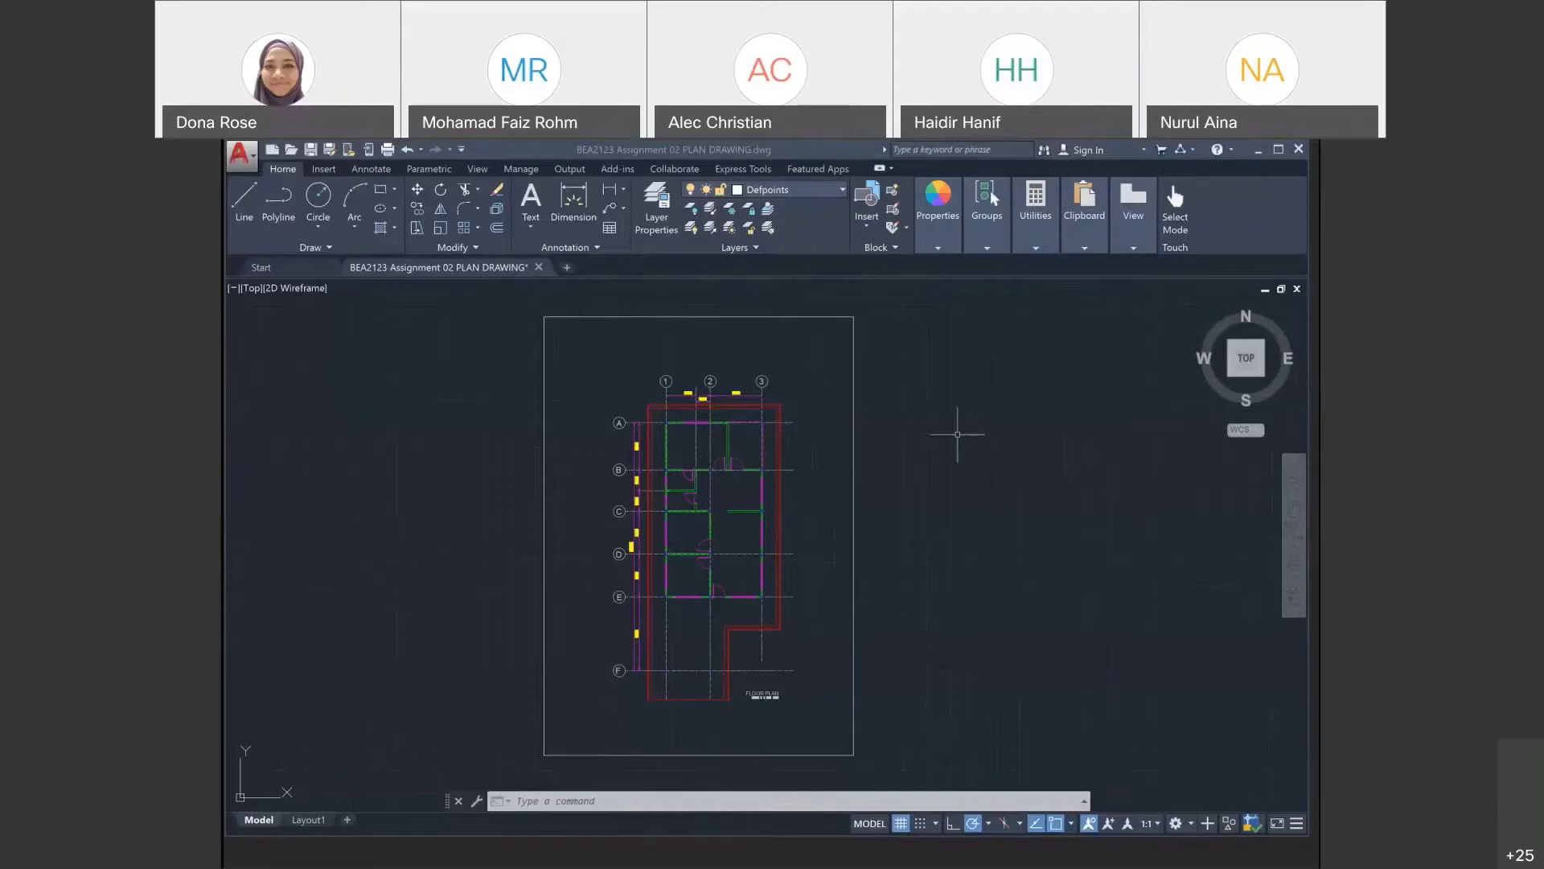
Pan and zoom to frame the entire floor plan and its sheet border
click(955, 406)
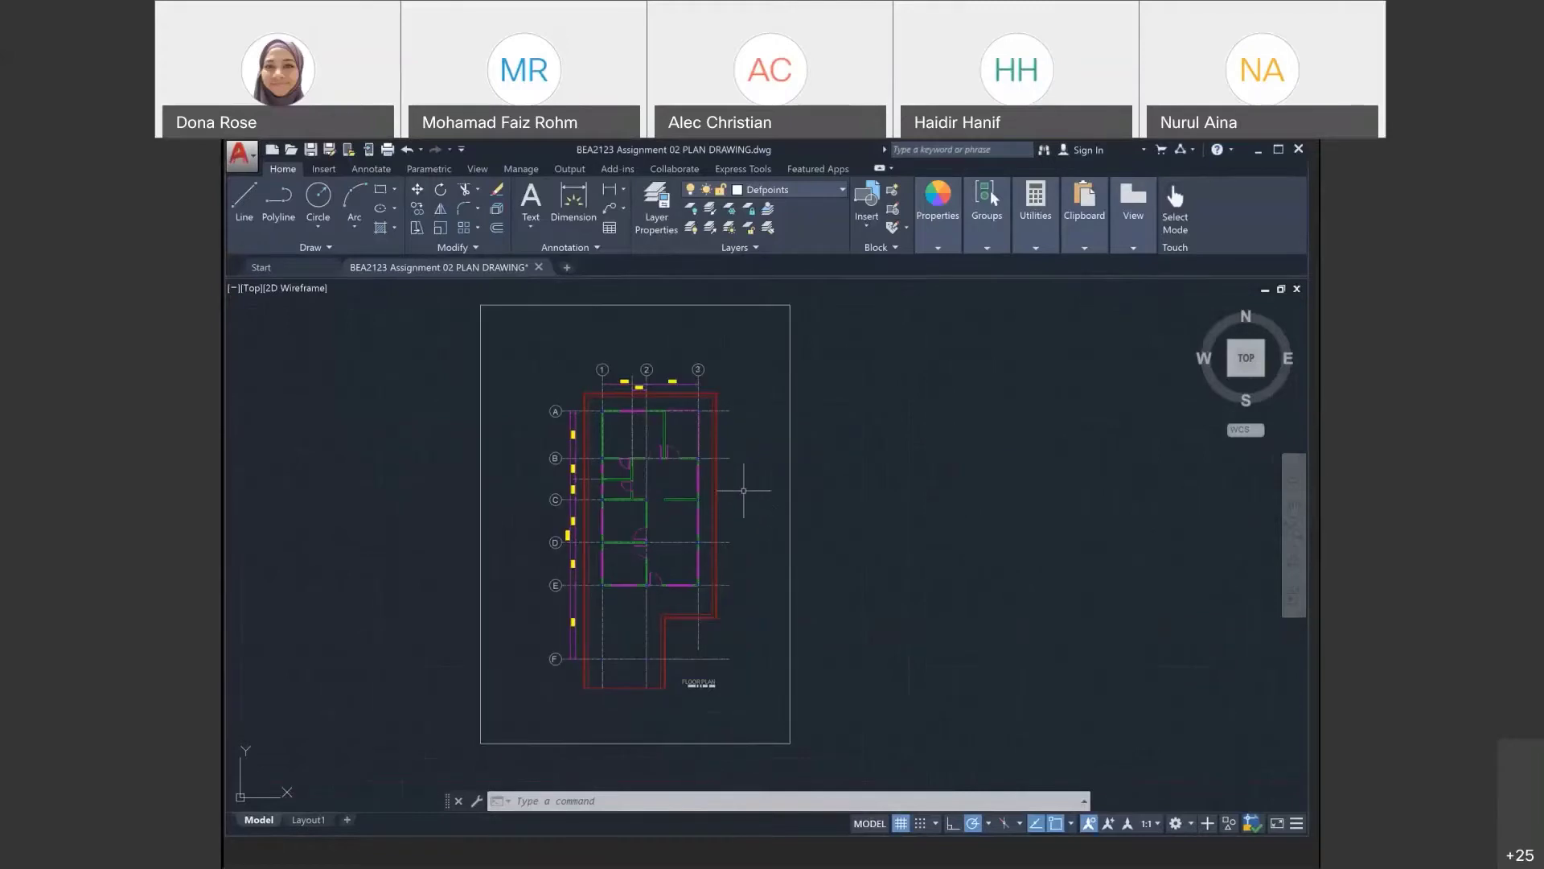
middle_drag(810, 519, 700, 500)
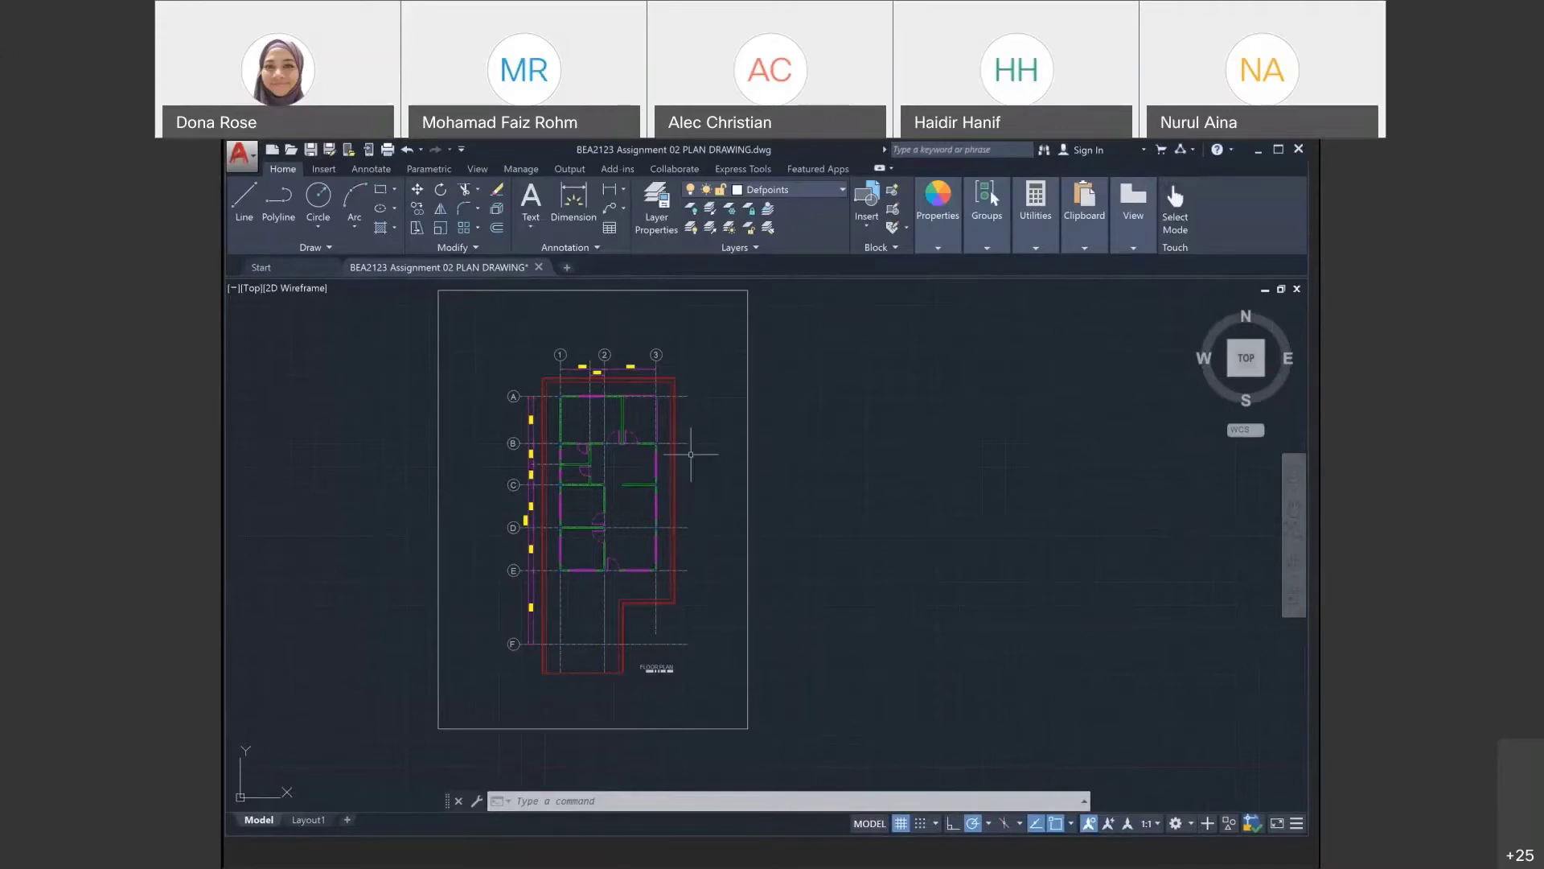
middle_drag(690, 454, 781, 472)
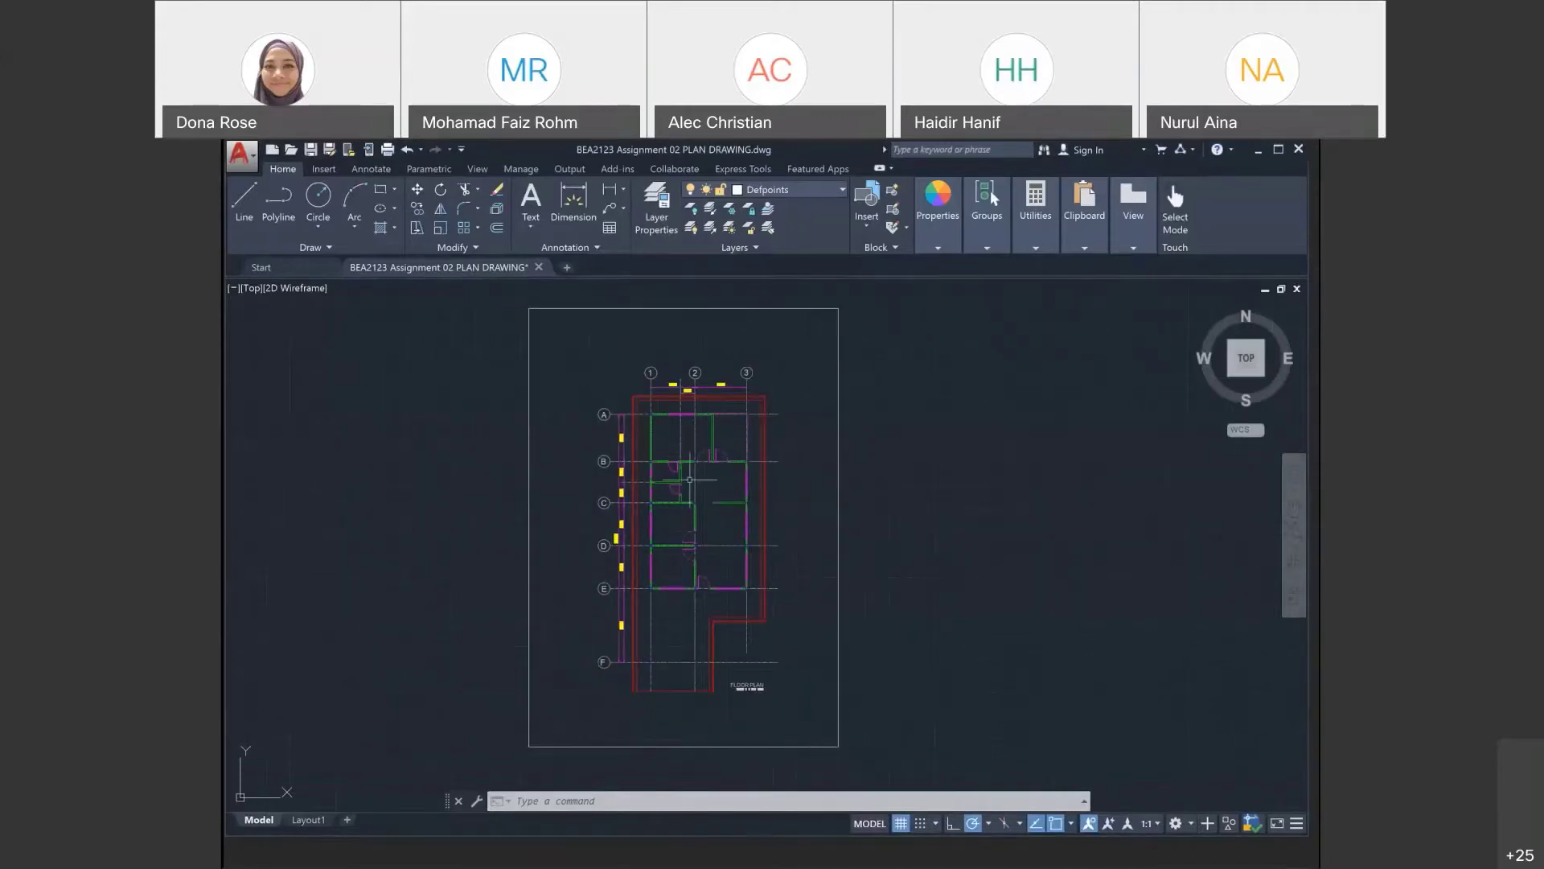
scroll(682, 459, up, 2)
scroll(728, 391, down, 2)
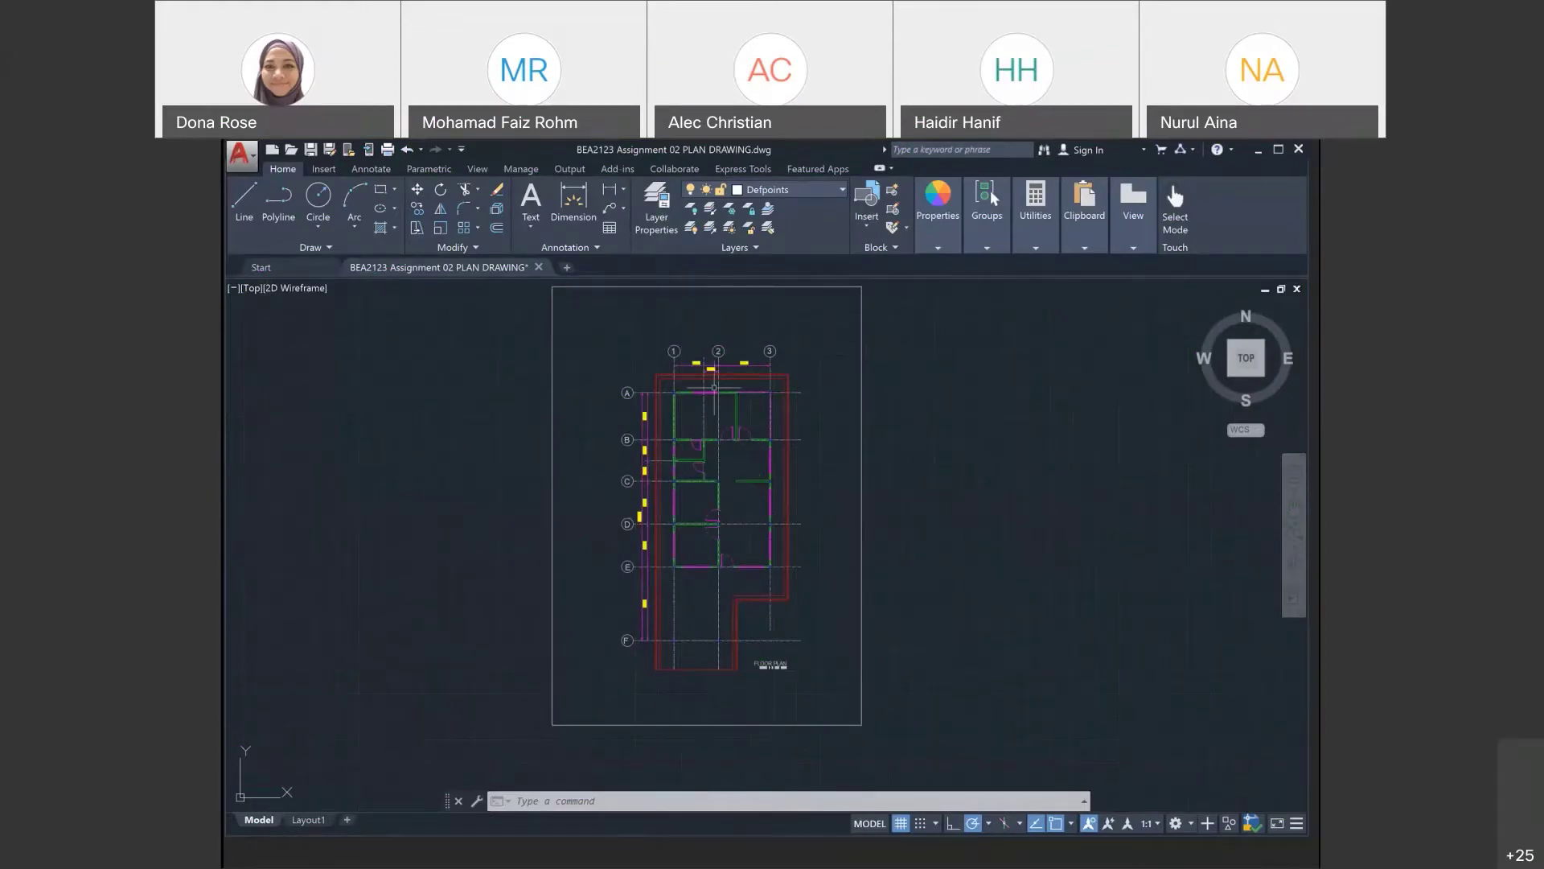
scroll(720, 402, up, 2)
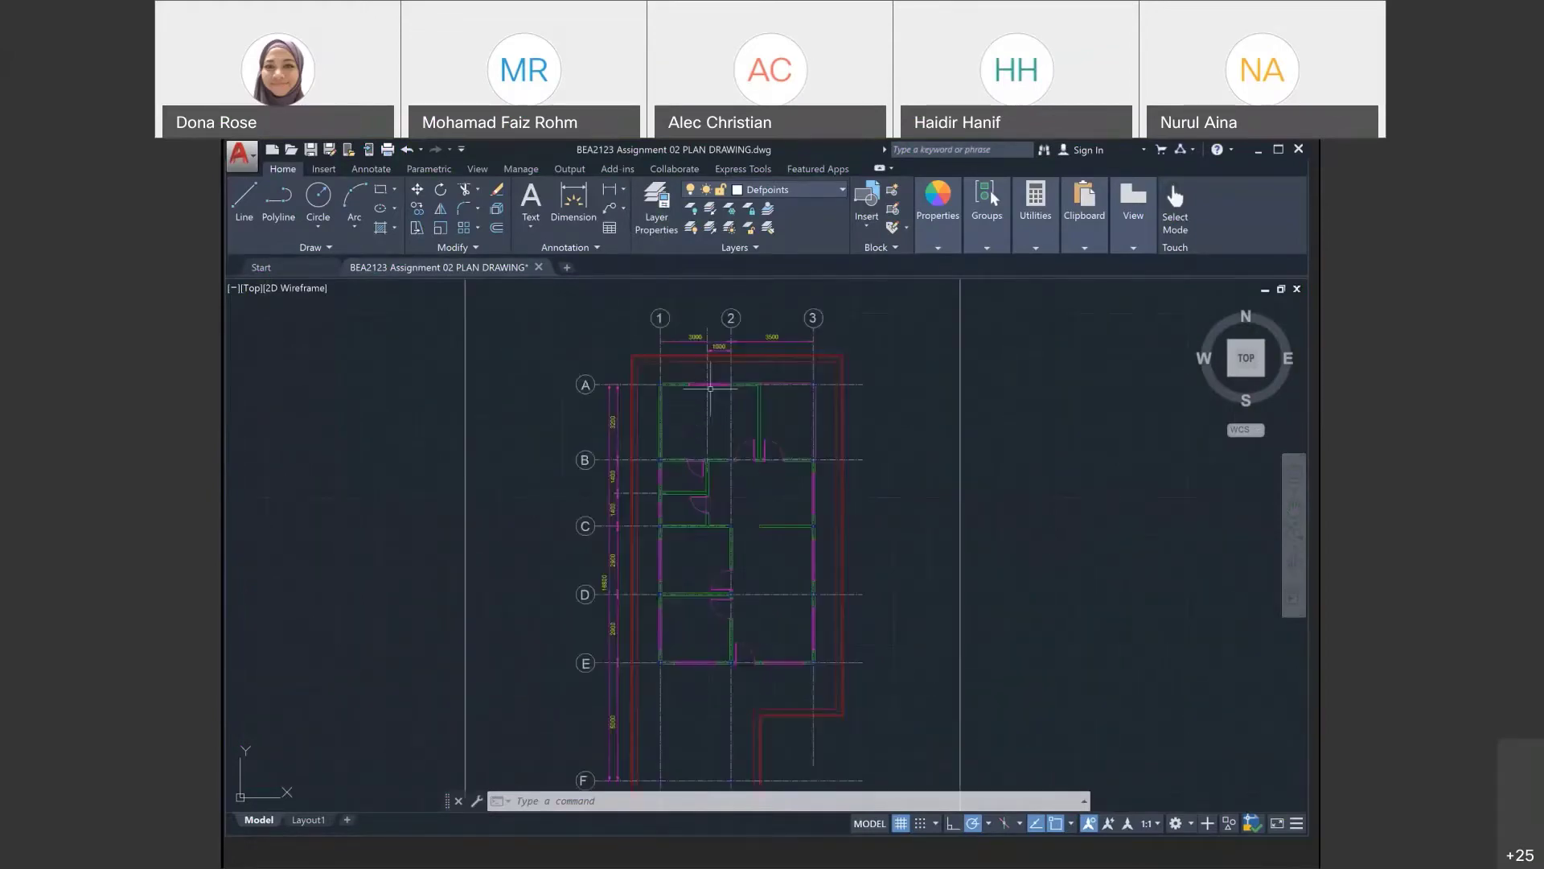
scroll(711, 387, down, 2)
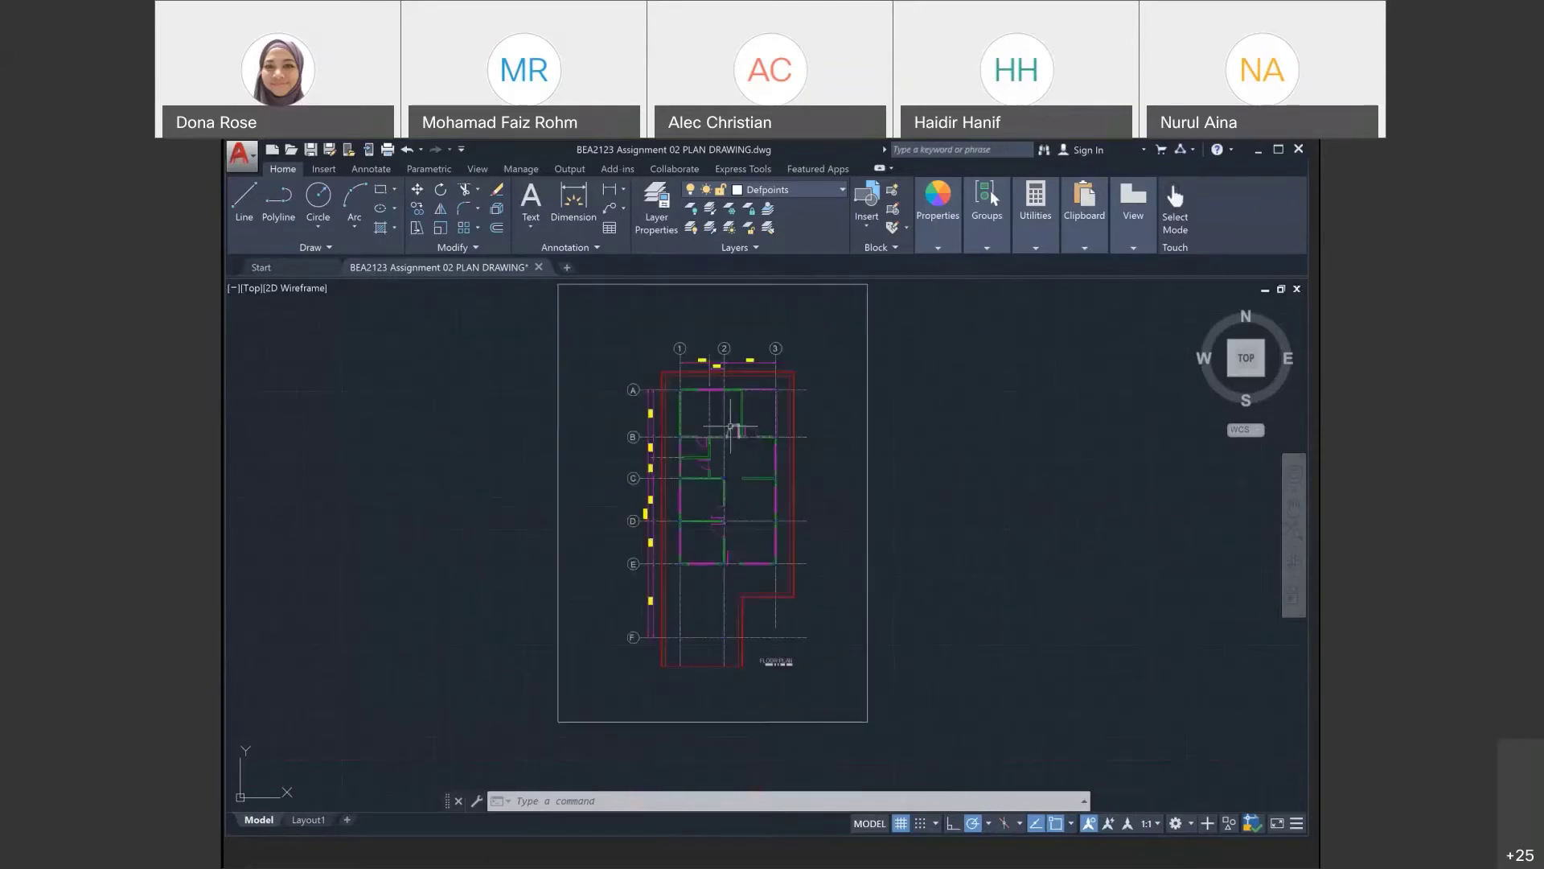
middle_drag(731, 429, 702, 437)
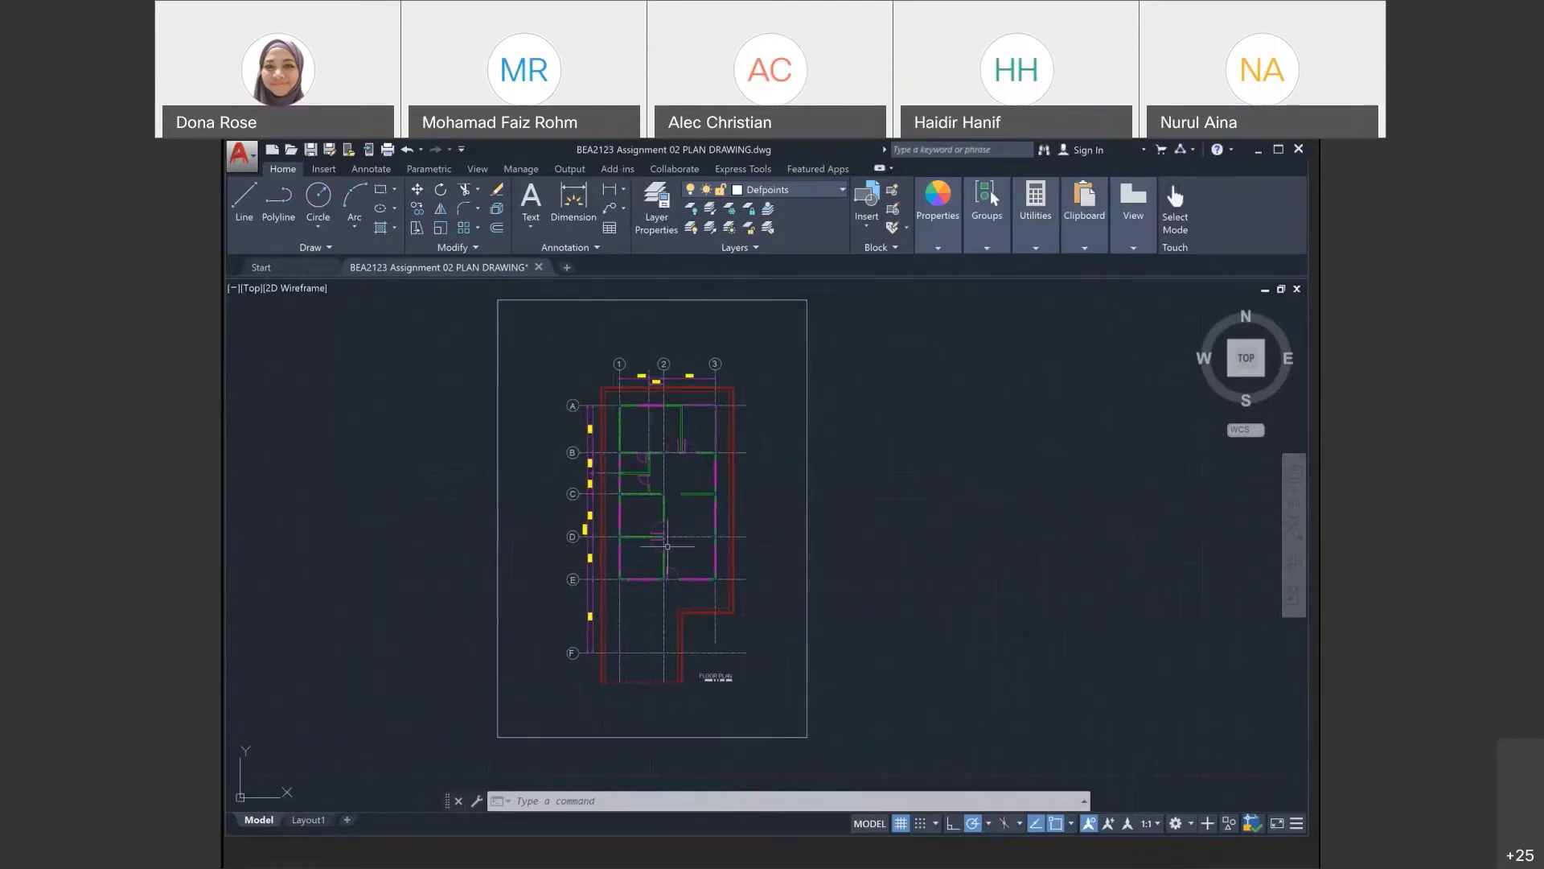
scroll(704, 551, up, 2)
scroll(703, 551, down, 2)
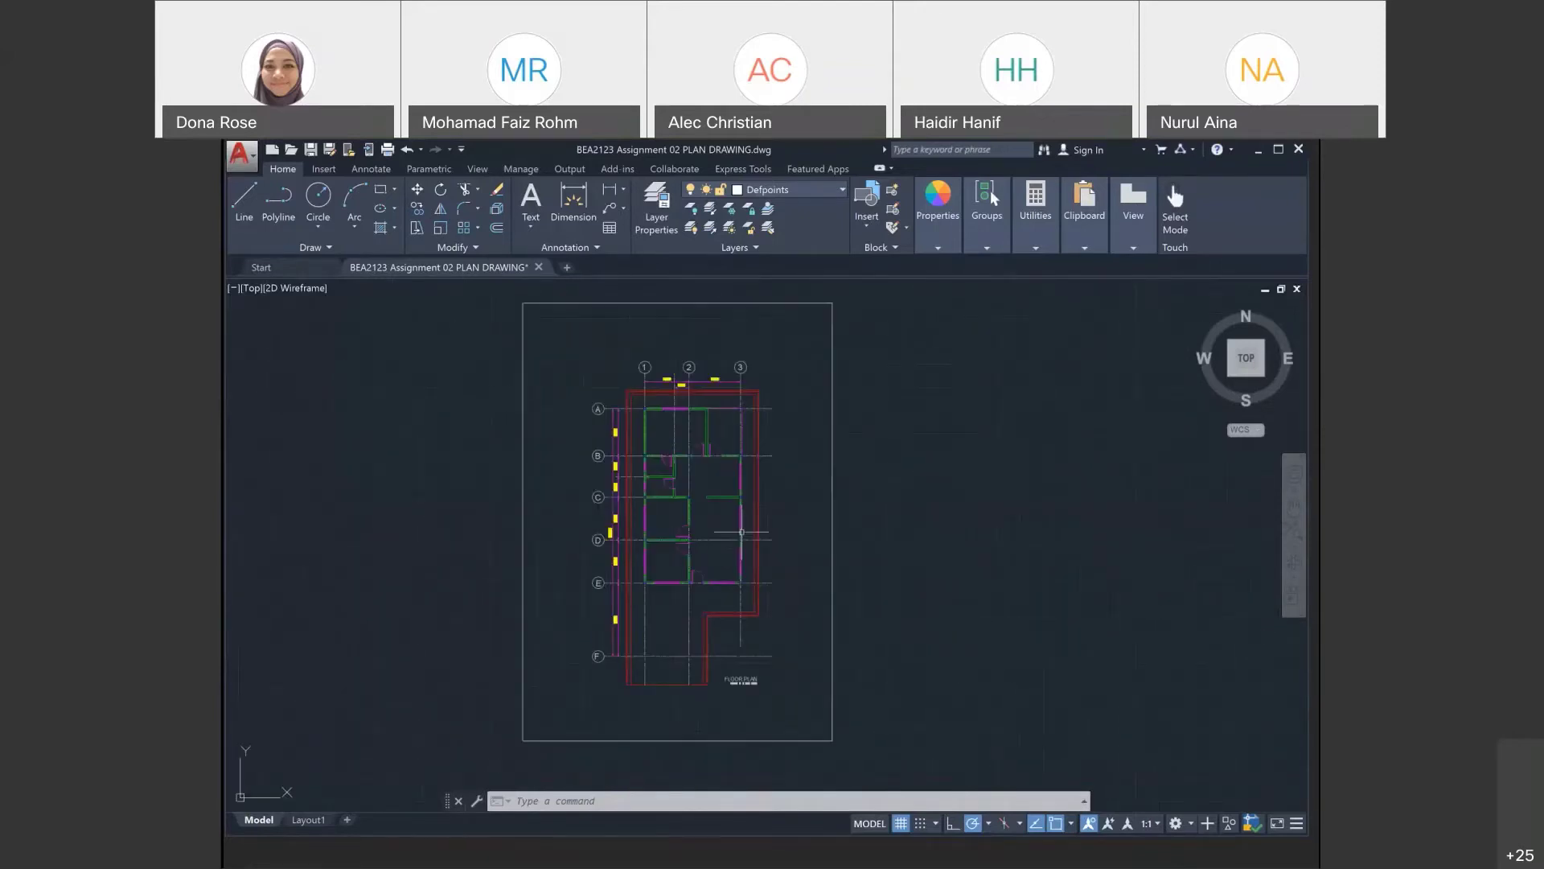
middle_drag(742, 532, 708, 551)
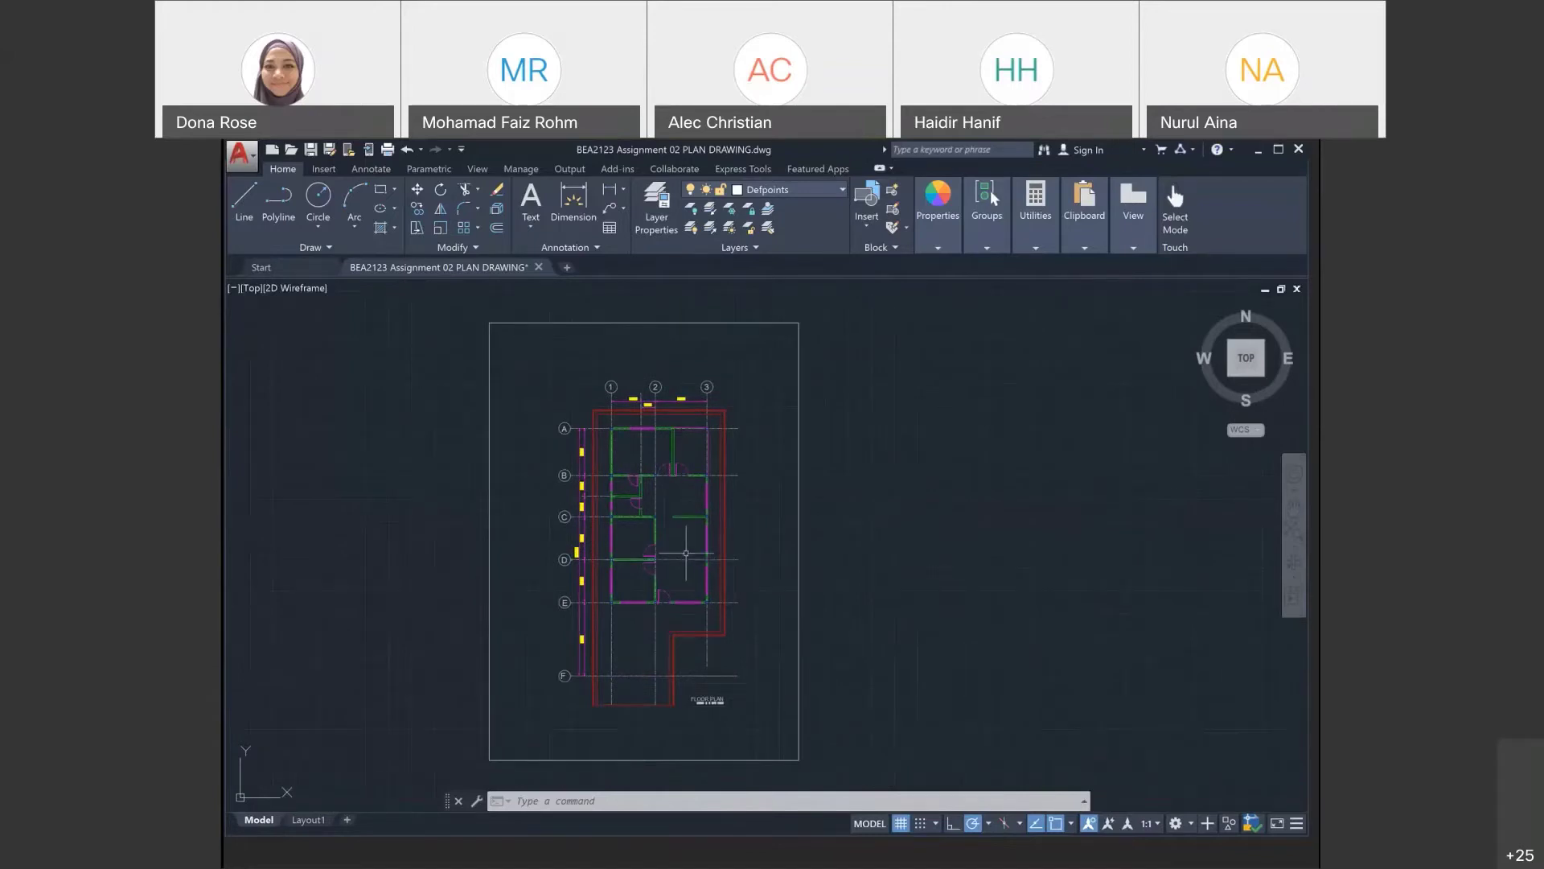
Copy the whole floor plan and sheet border with CO to the right of the original
text(co)
key(Return)
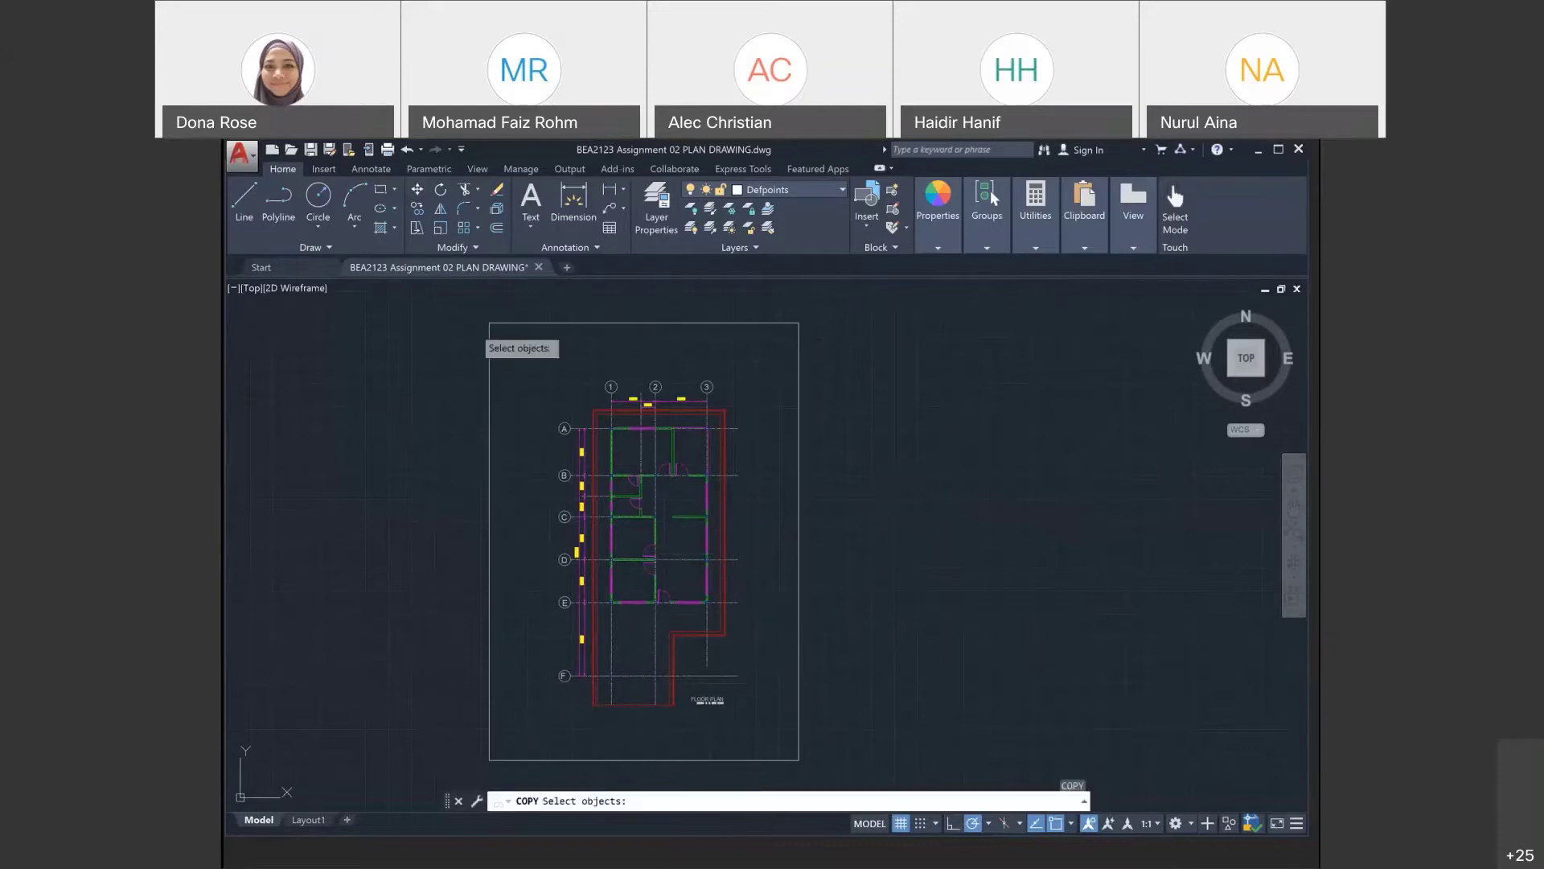
click(460, 307)
click(867, 762)
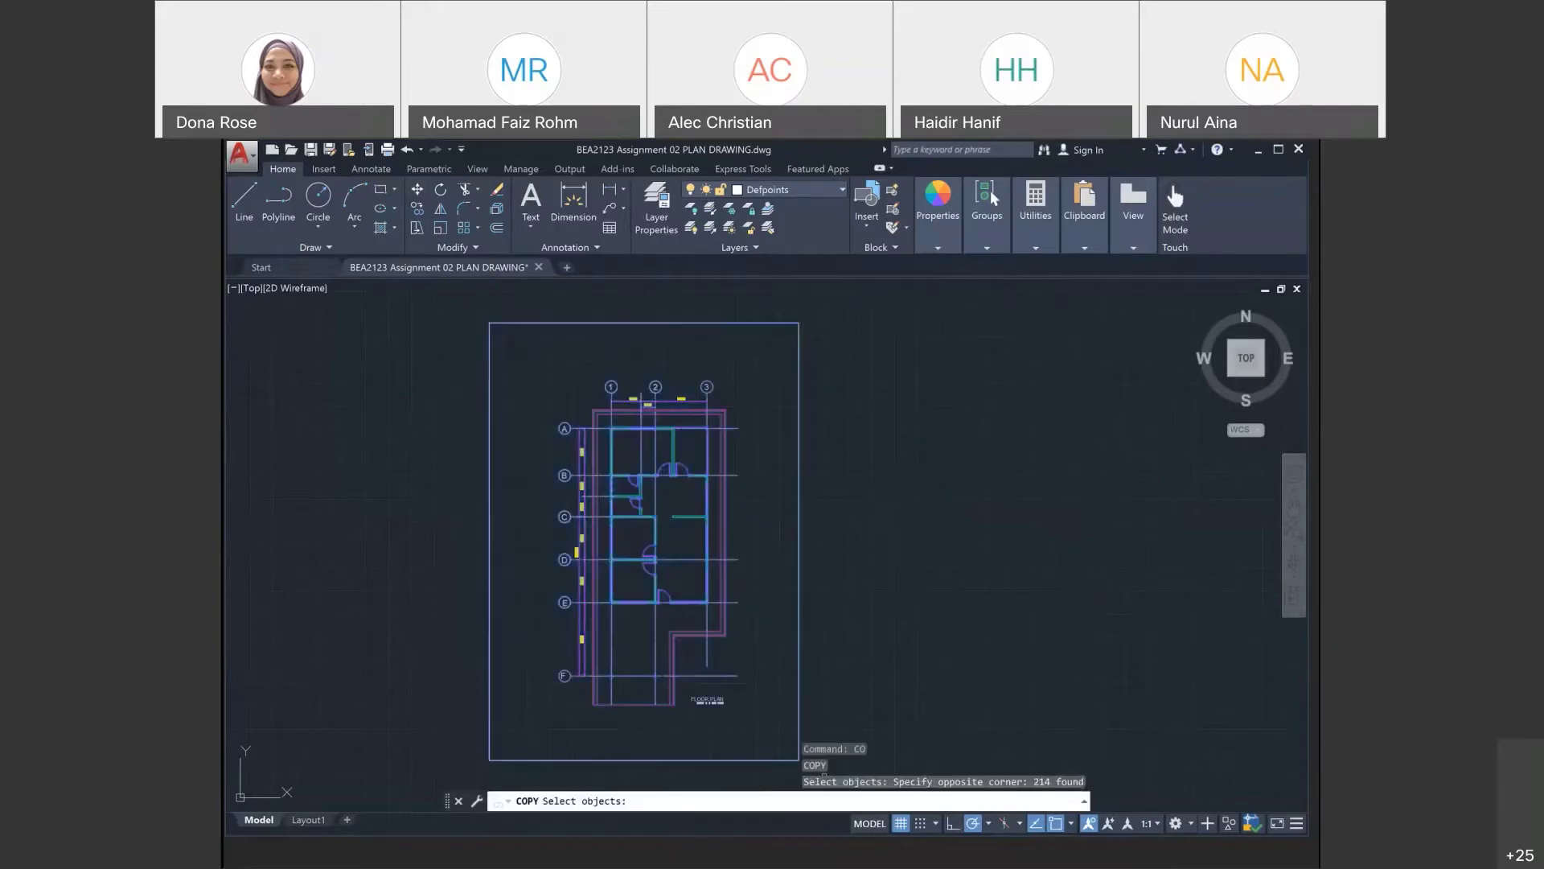
key(Return)
click(593, 555)
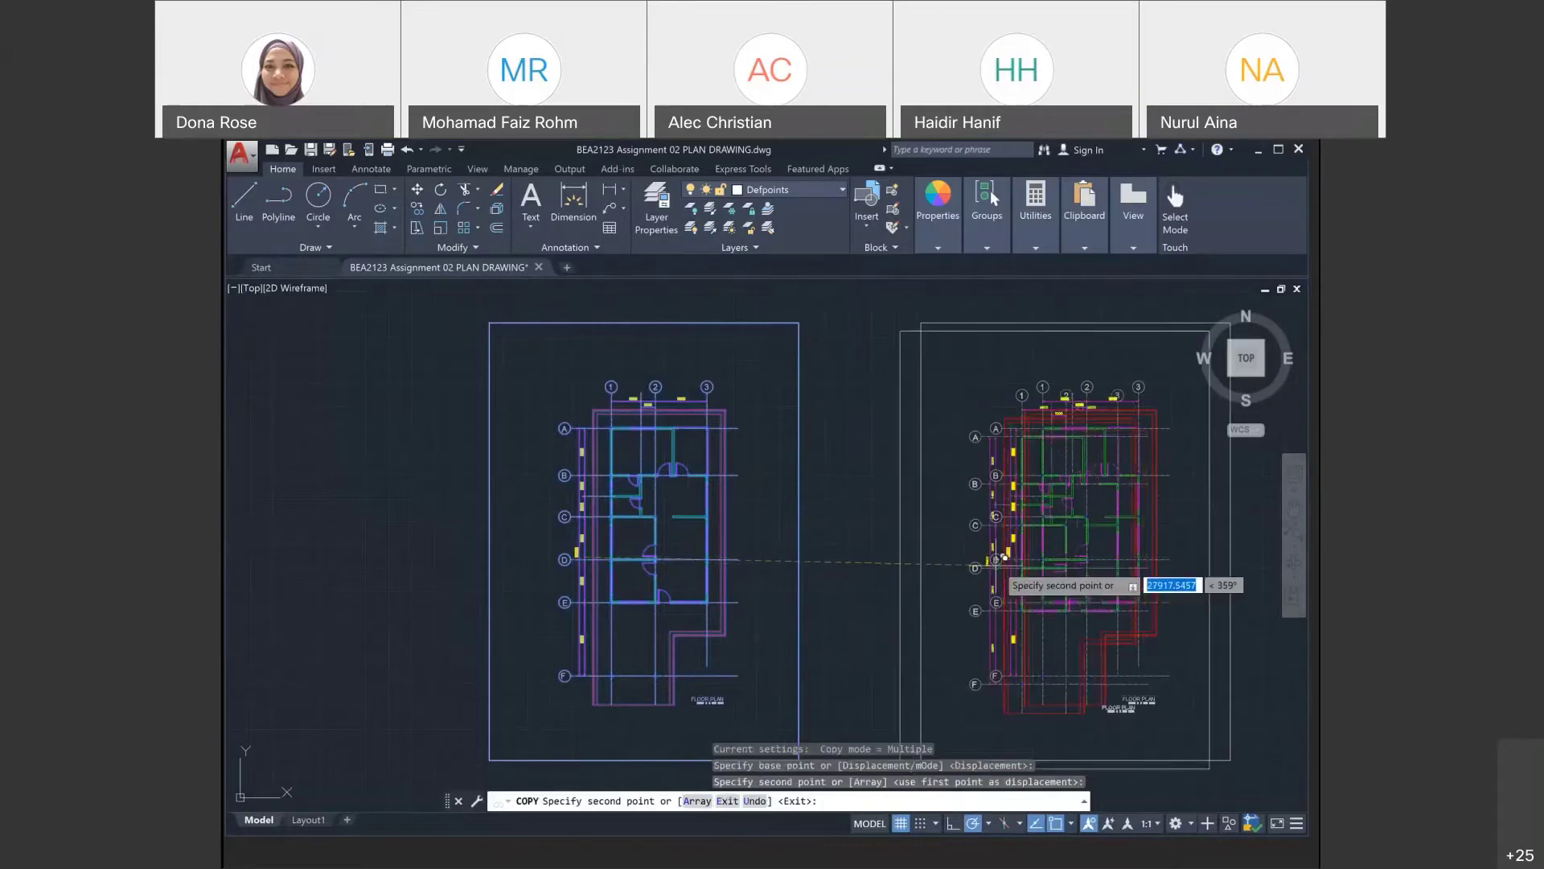
click(1025, 554)
key(Escape)
Bring both plans into view and center on the copy's top grids 1–3 and A–B
scroll(915, 501, down, 2)
middle_drag(973, 524, 750, 501)
scroll(749, 501, up, 4)
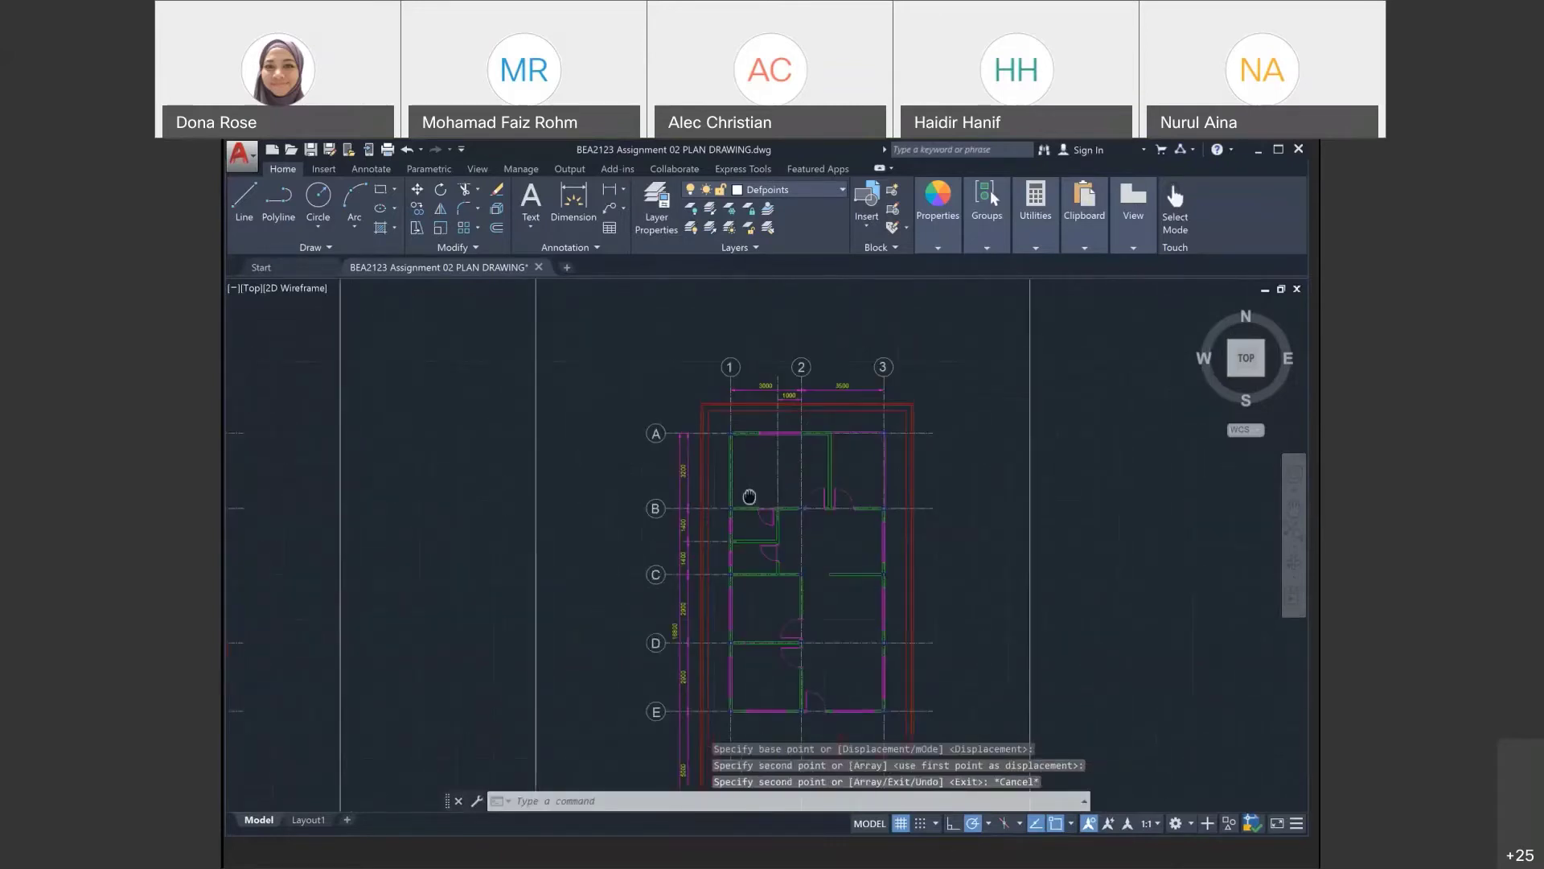
scroll(748, 493, up, 4)
middle_drag(769, 397, 751, 472)
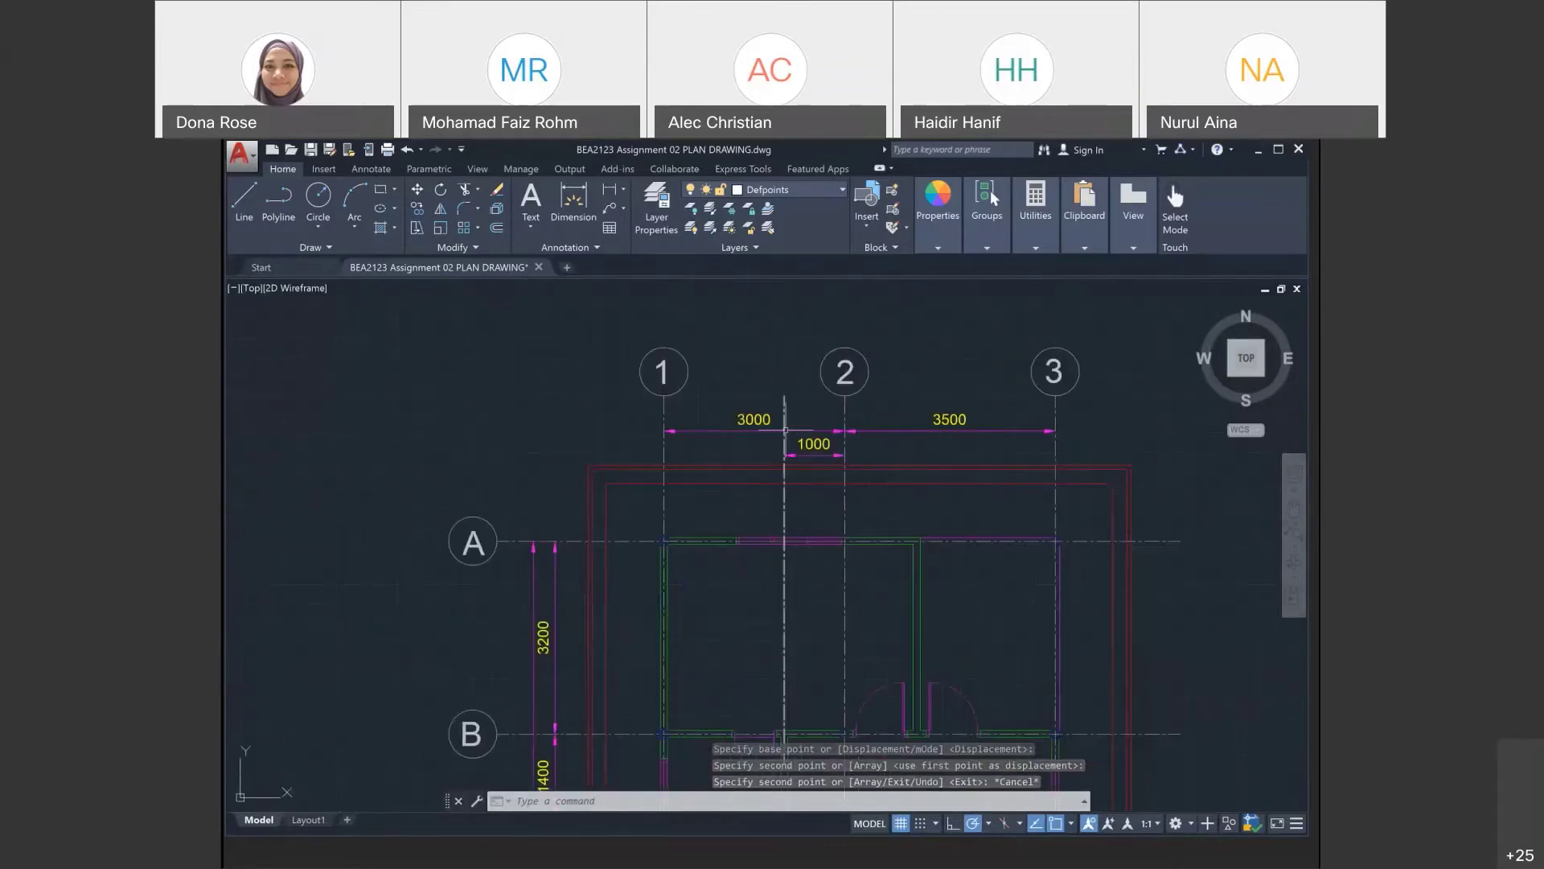
mouse_move(756, 399)
middle_down()
mouse_move(713, 359)
mouse_move(717, 395)
middle_up()
text(e)
key(Return)
click(1053, 439)
click(617, 329)
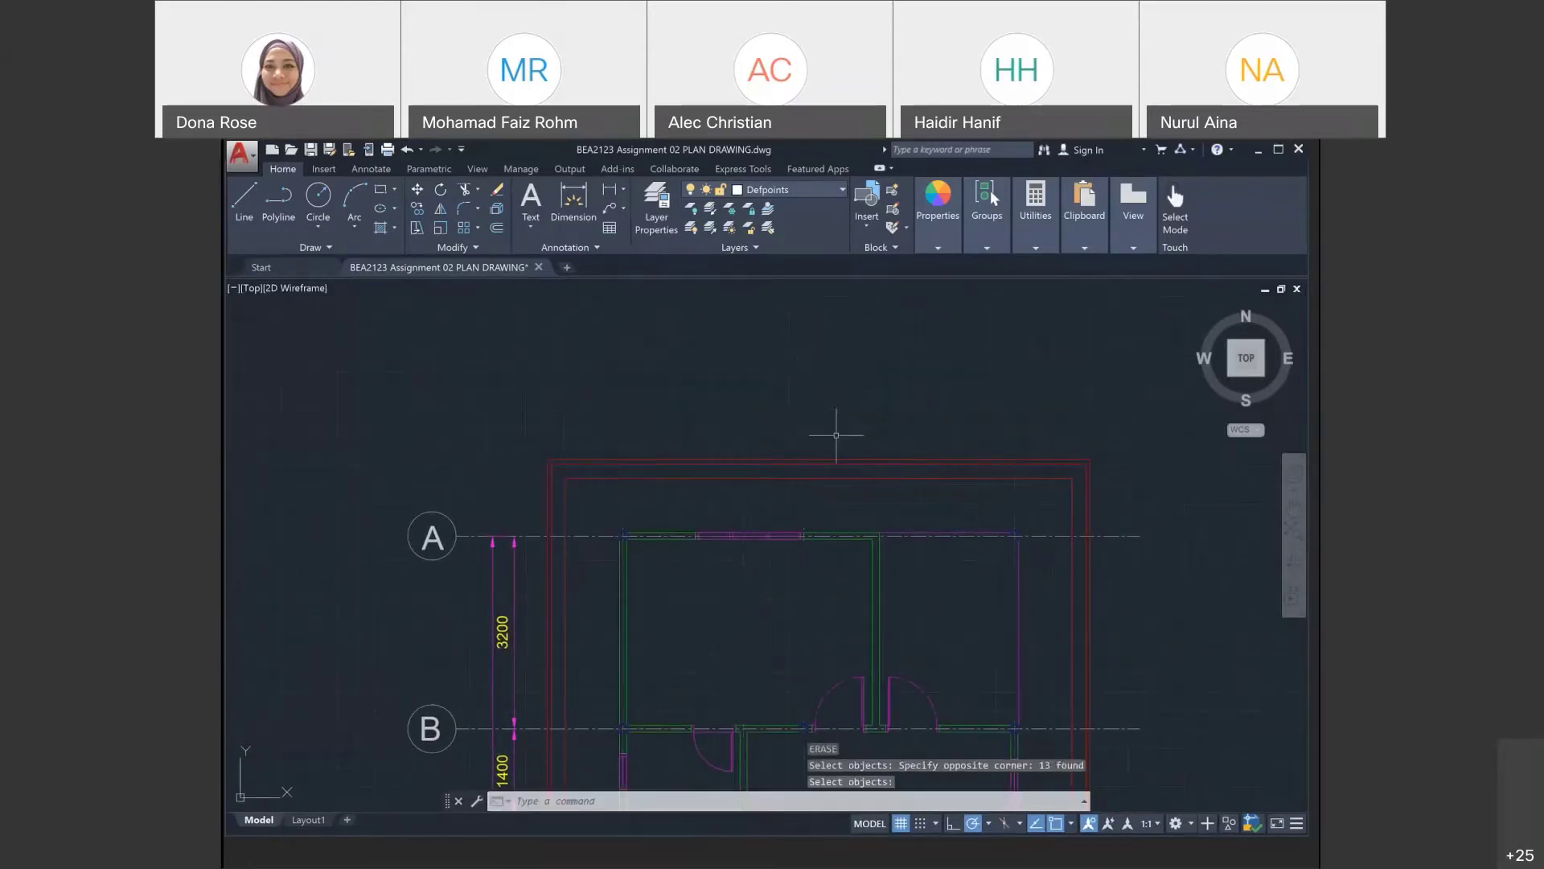
scroll(837, 434, down, 2)
middle_drag(861, 449, 821, 337)
scroll(821, 490, down, 2)
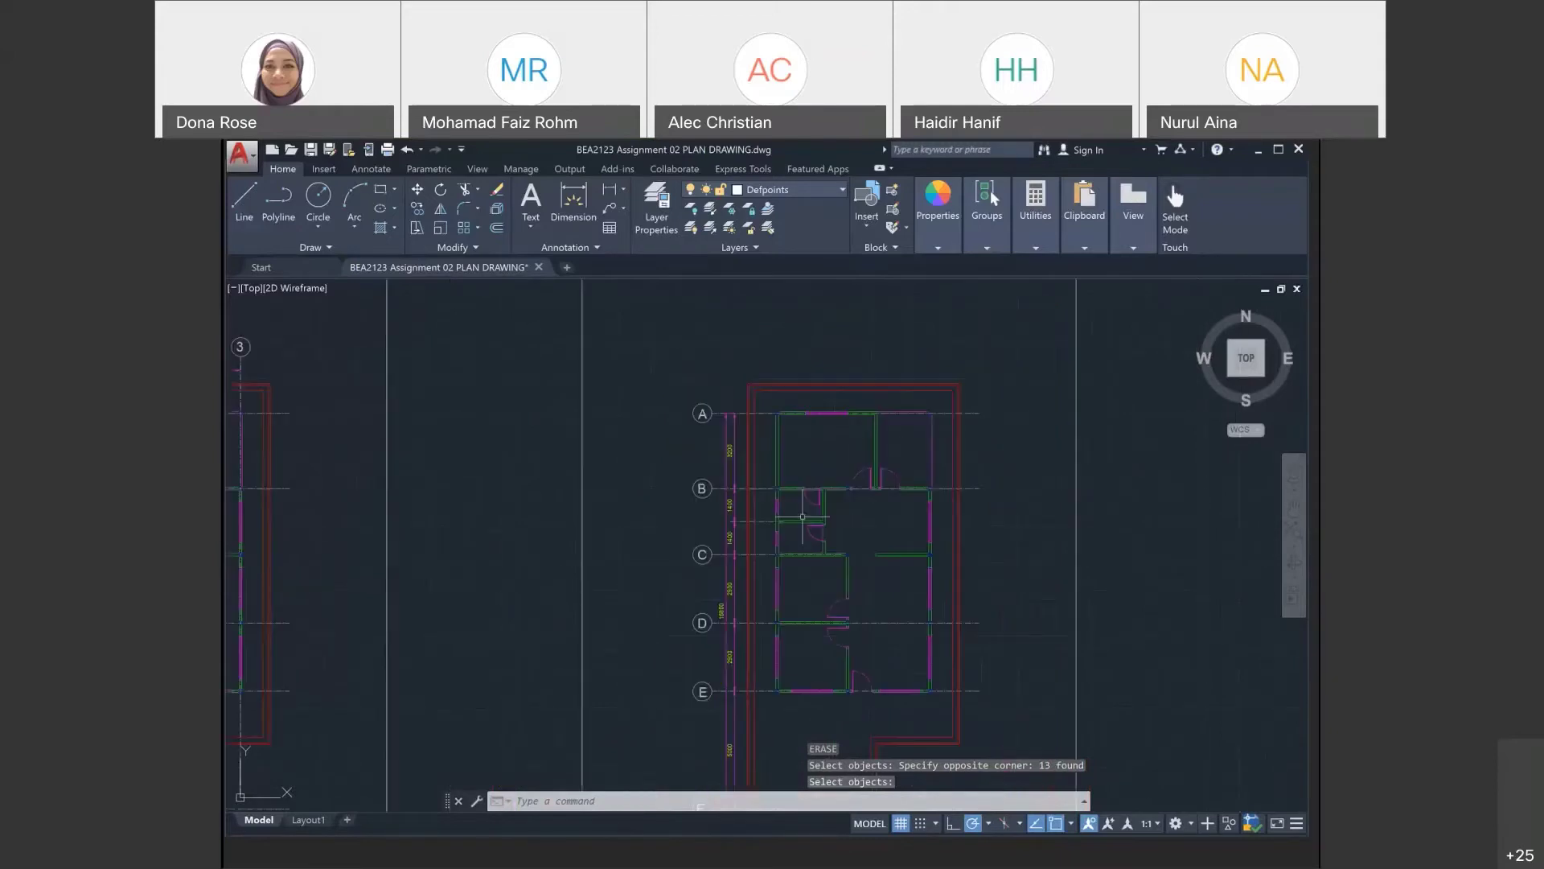
scroll(787, 749, up, 2)
scroll(787, 765, up, 3)
click(794, 757)
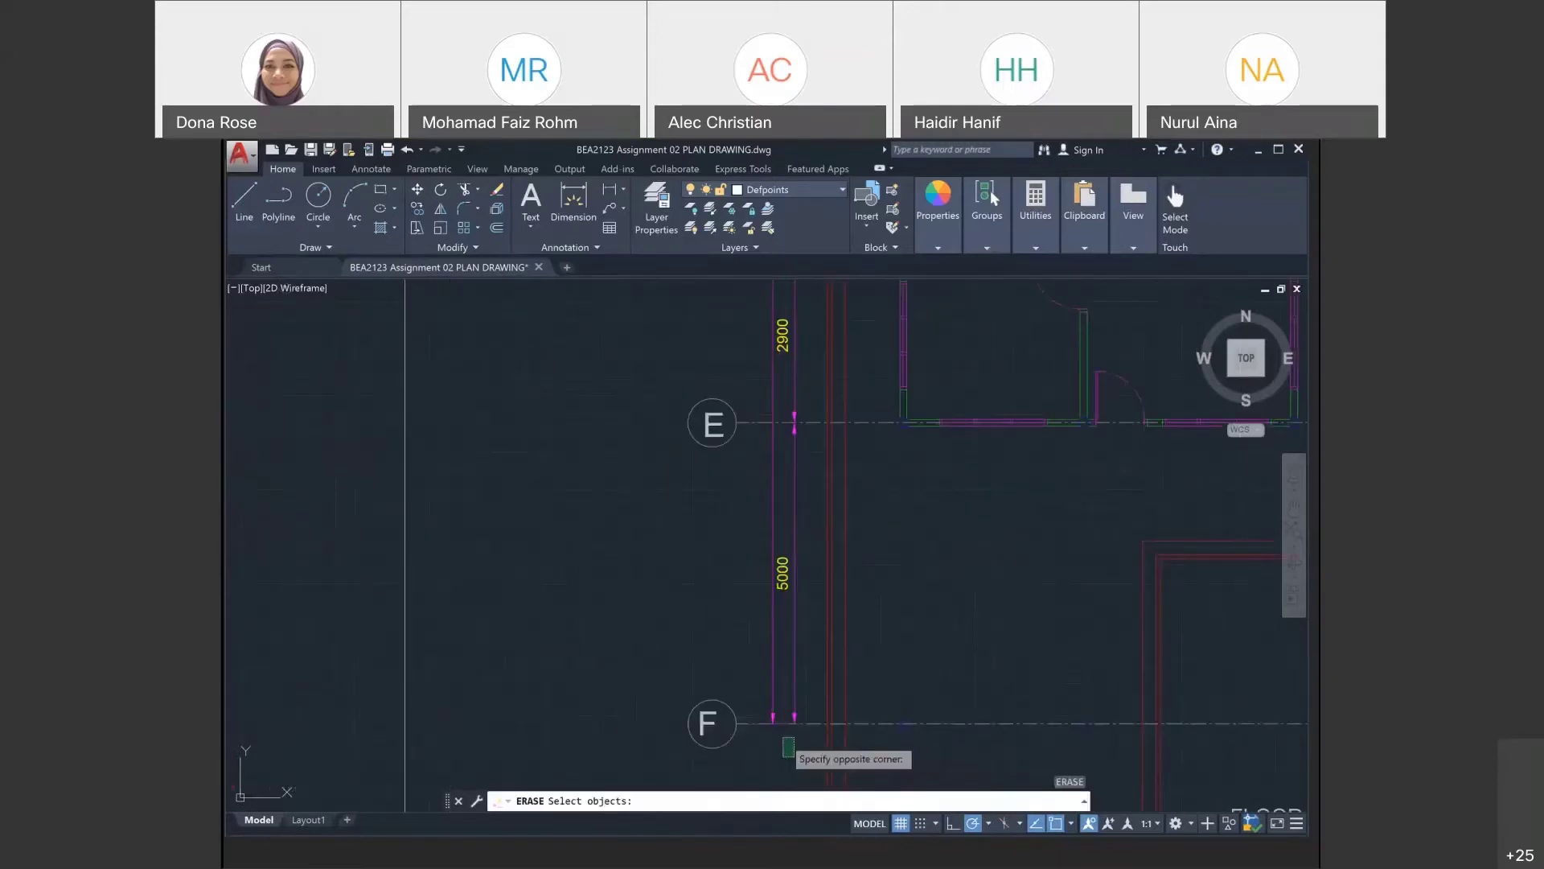
scroll(782, 738, down, 4)
click(737, 323)
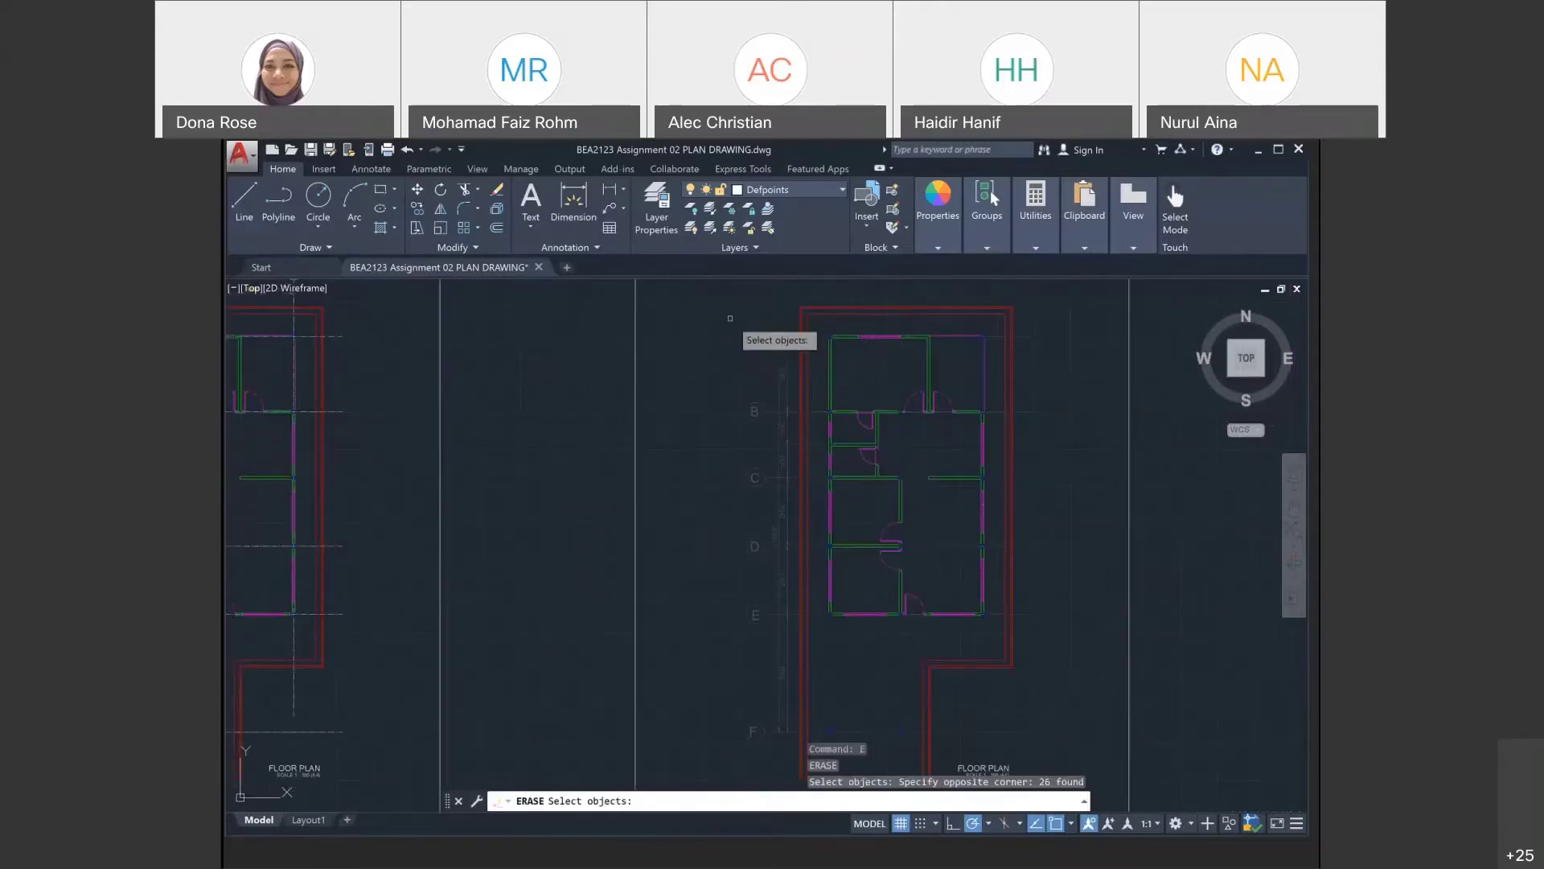
scroll(745, 341, down, 2)
click(706, 376)
click(673, 336)
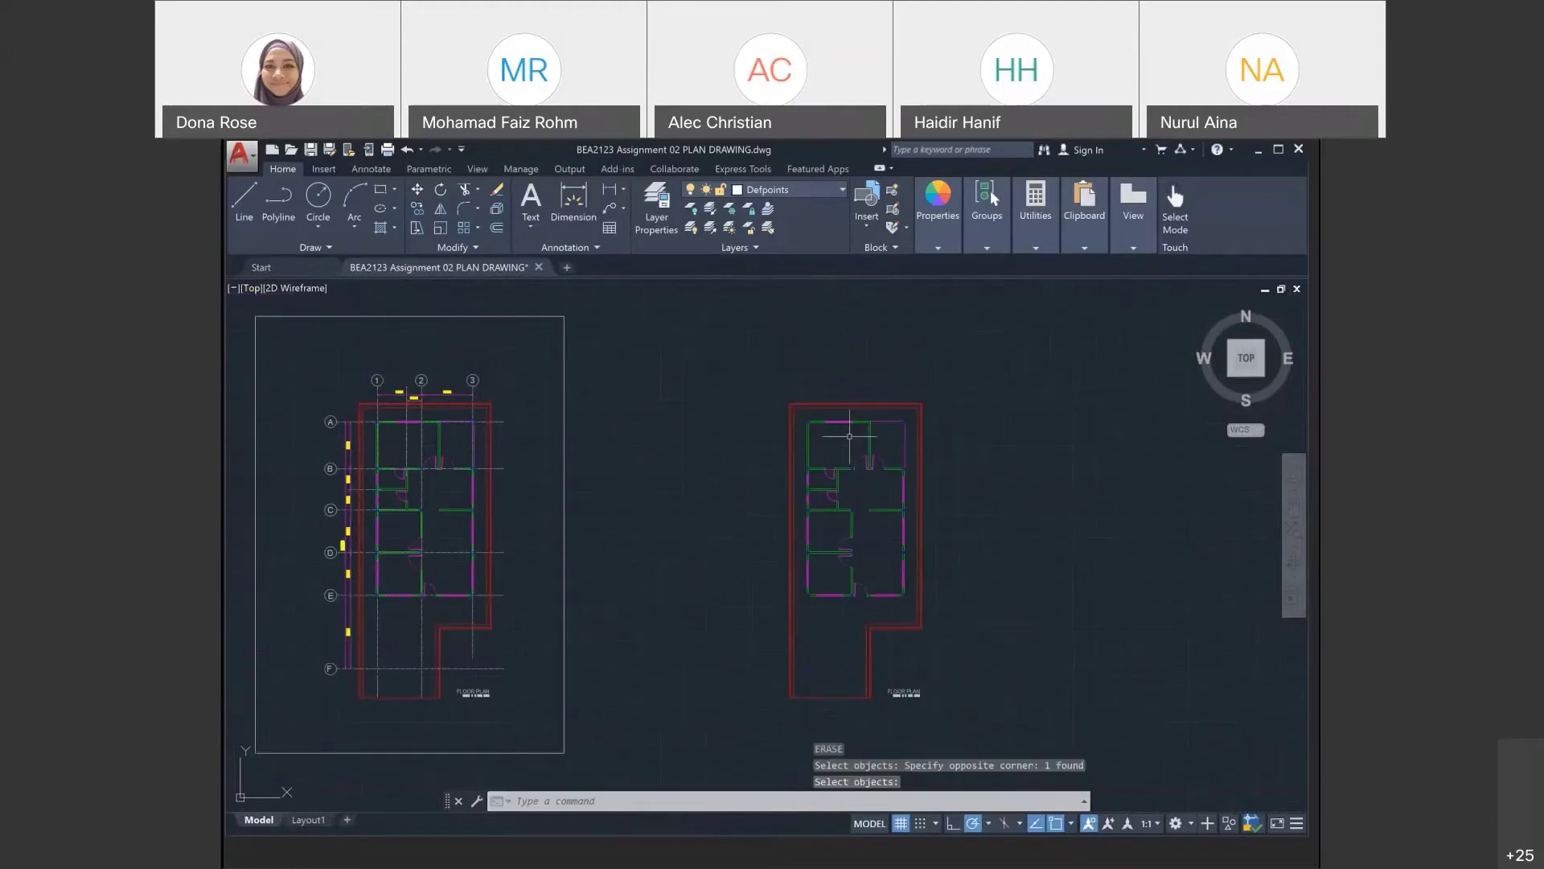
middle_drag(931, 568, 933, 541)
scroll(933, 541, up, 3)
click(960, 580)
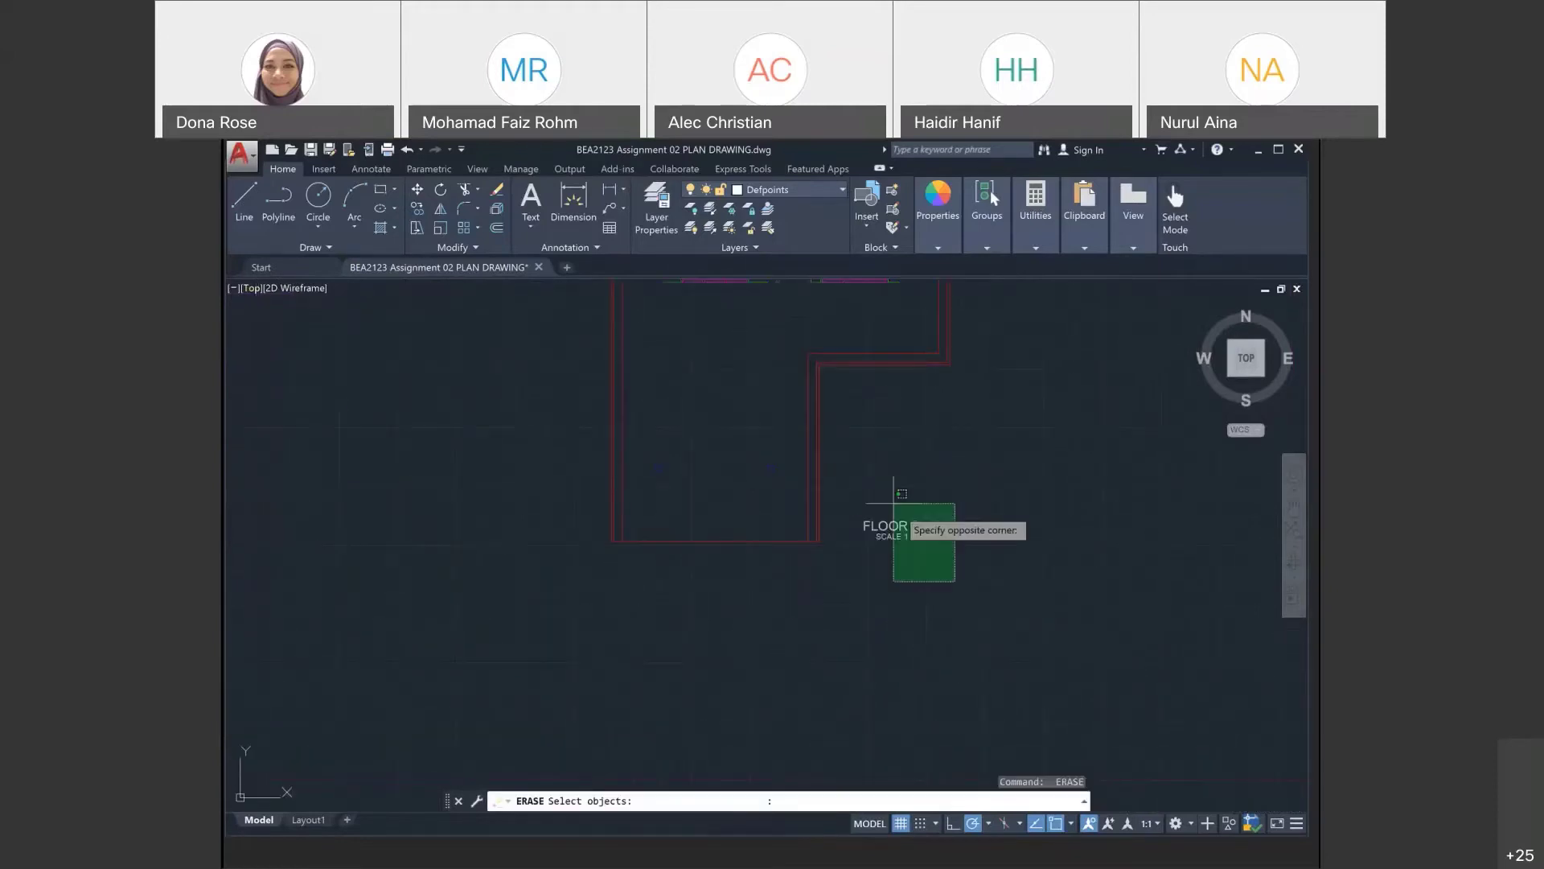
click(891, 511)
scroll(870, 634, down, 1)
scroll(805, 590, up, 4)
scroll(805, 590, down, 2)
scroll(786, 572, down, 1)
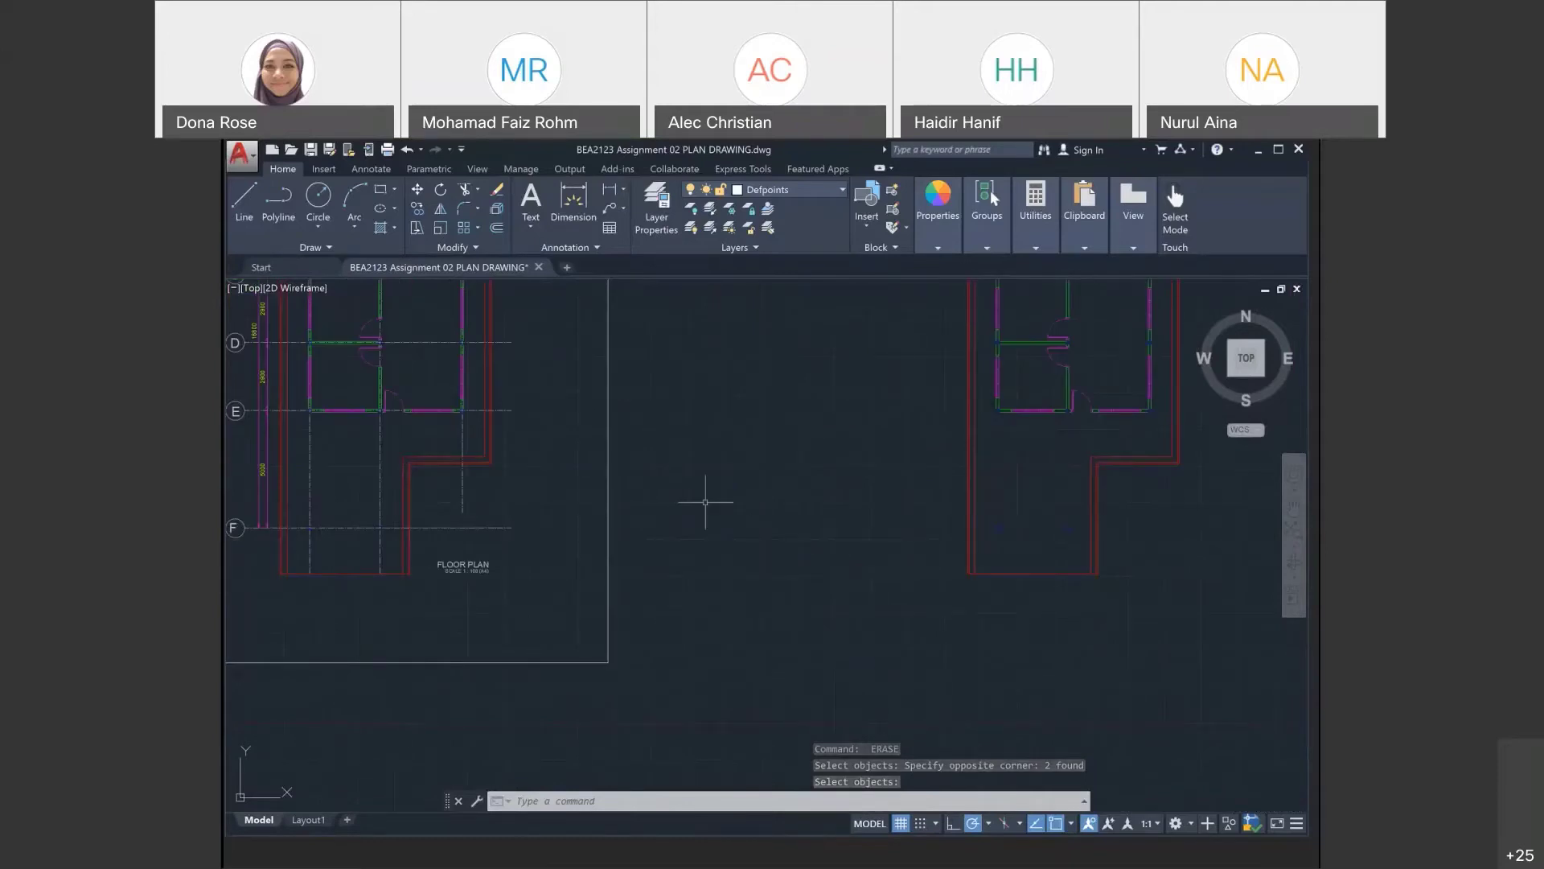
middle_drag(707, 504, 925, 513)
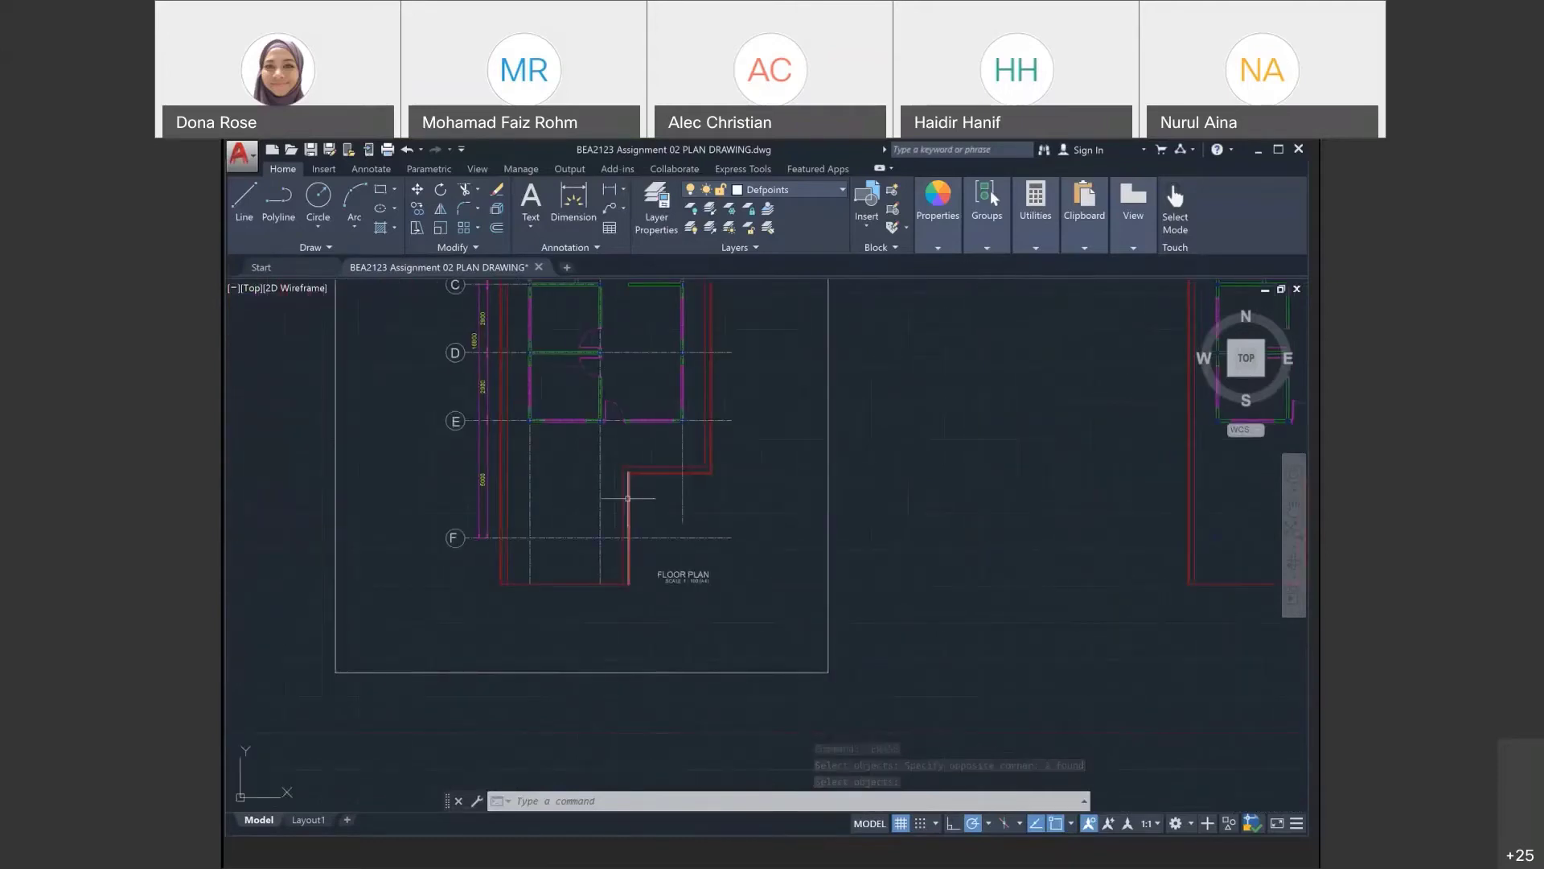
scroll(621, 587, up, 3)
middle_drag(621, 587, 627, 541)
click(587, 533)
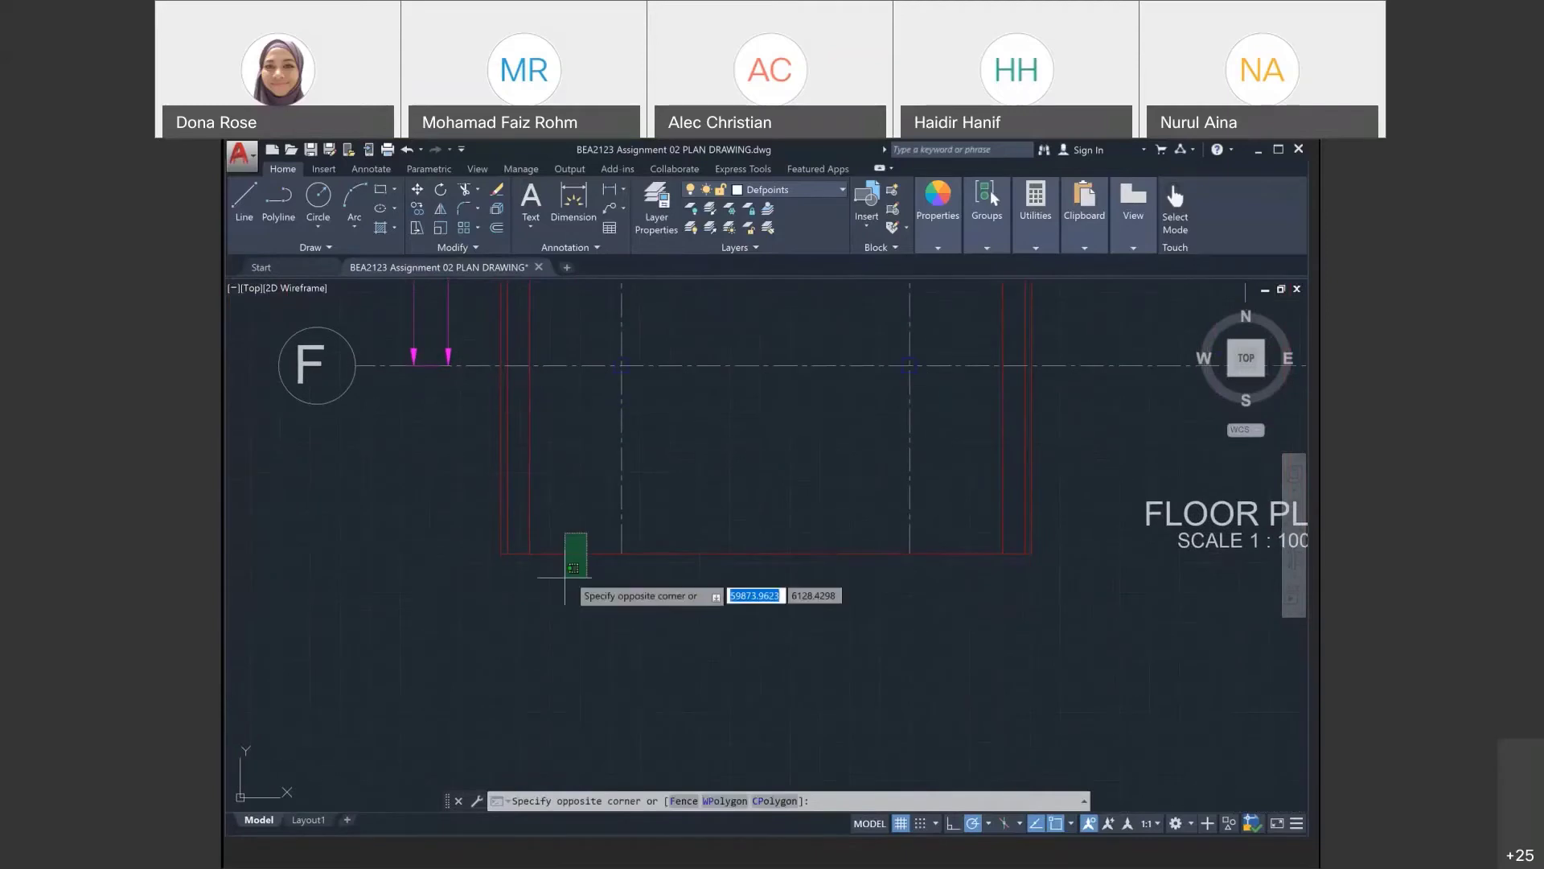
key(Escape)
scroll(535, 563, up, 2)
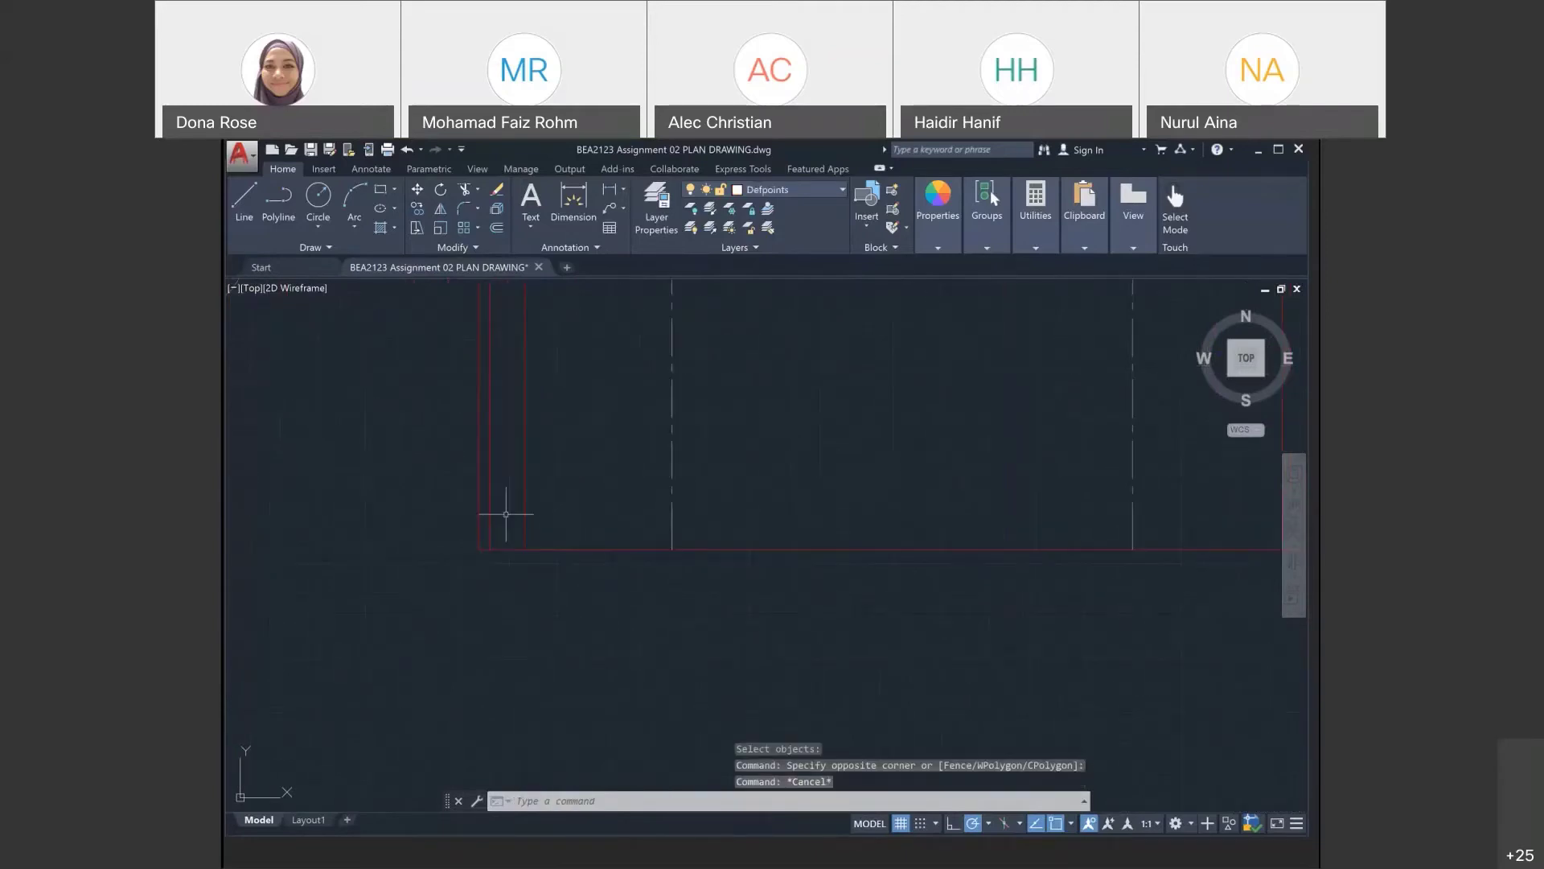
click(506, 513)
scroll(503, 563, down, 4)
scroll(547, 555, up, 2)
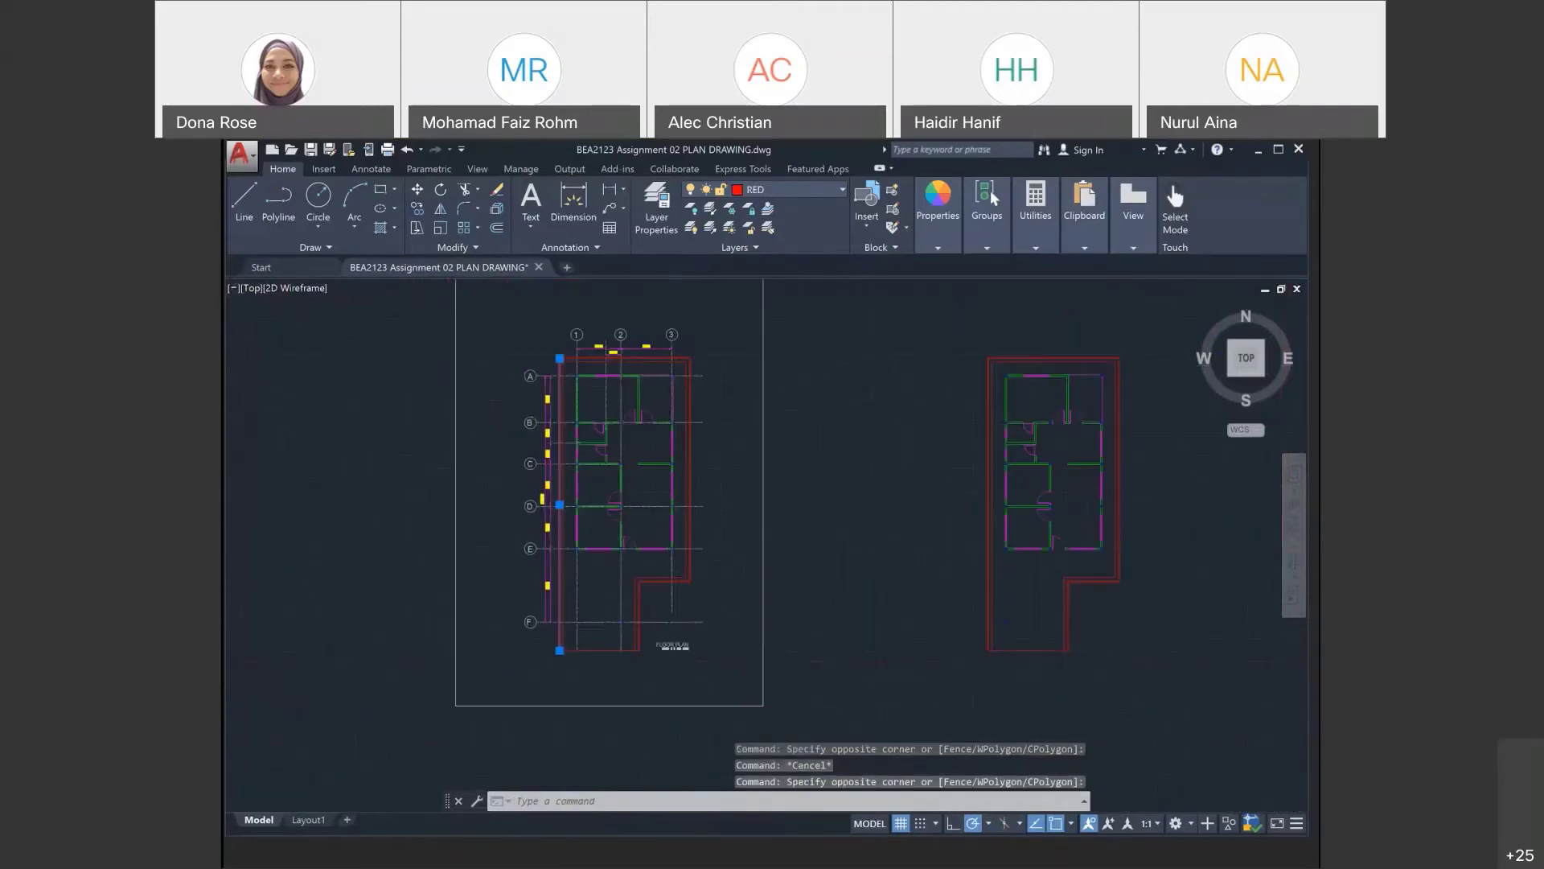
scroll(567, 418, up, 4)
scroll(570, 383, down, 4)
scroll(555, 362, up, 3)
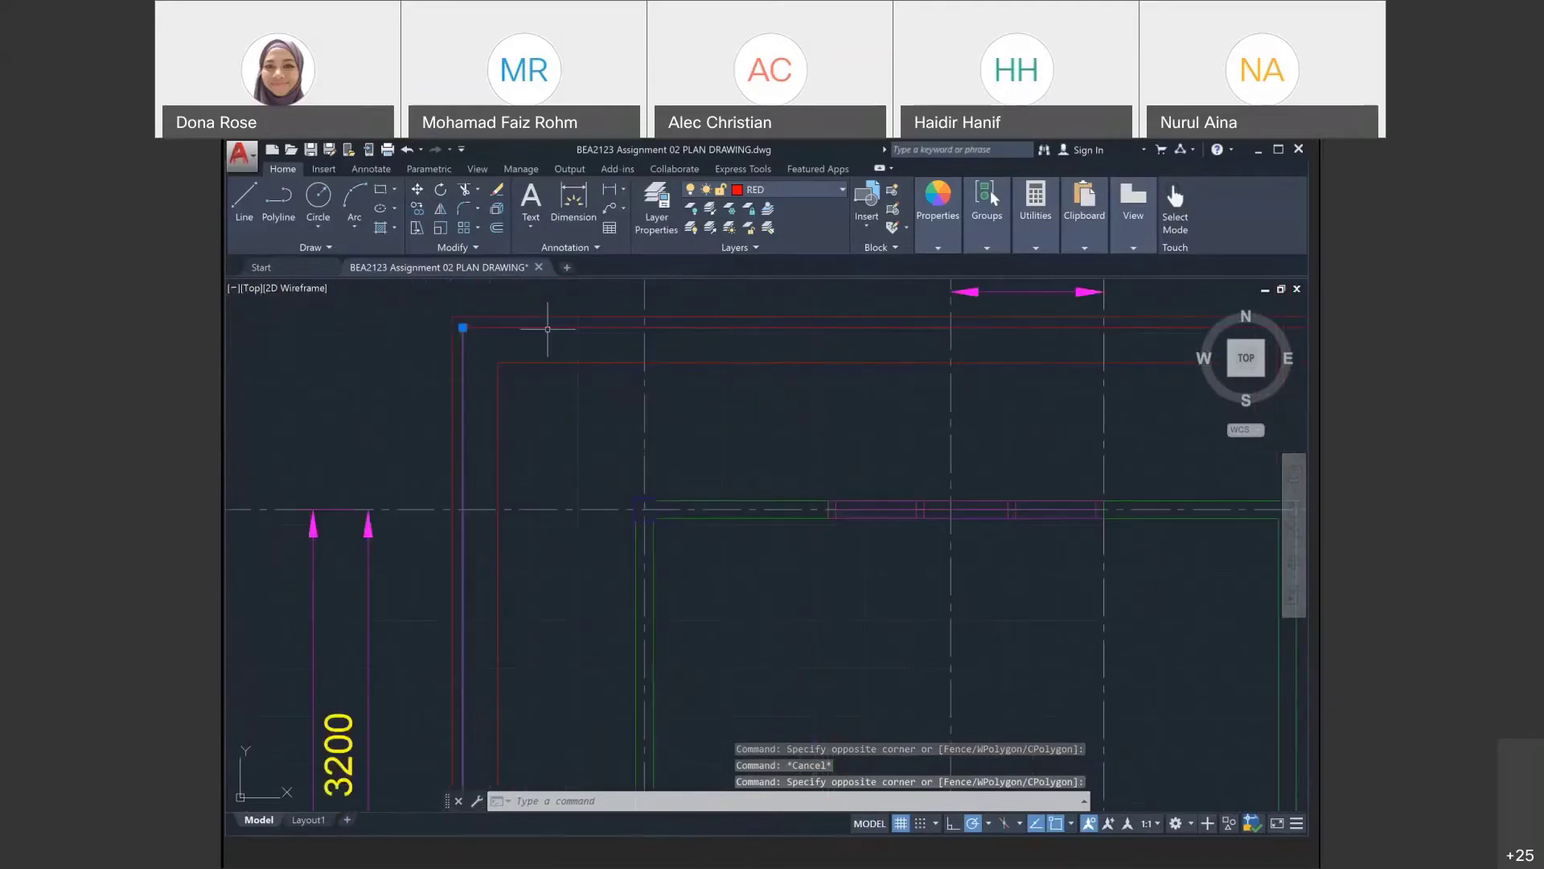
scroll(868, 321, down, 4)
scroll(925, 451, down, 3)
scroll(925, 450, down, 2)
scroll(893, 555, up, 8)
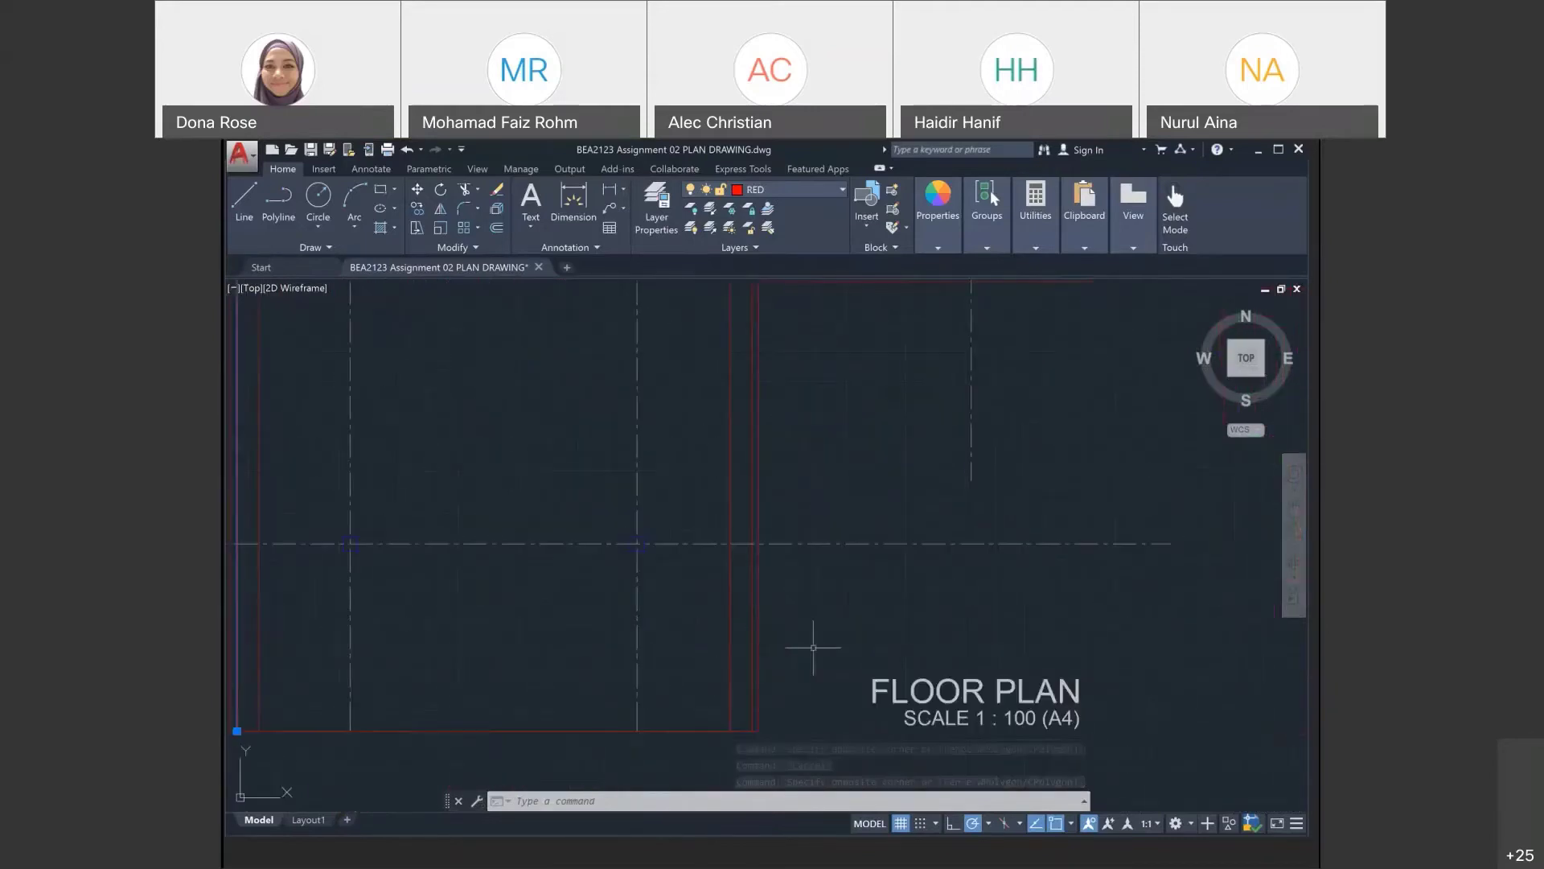
scroll(813, 646, down, 3)
scroll(893, 575, up, 5)
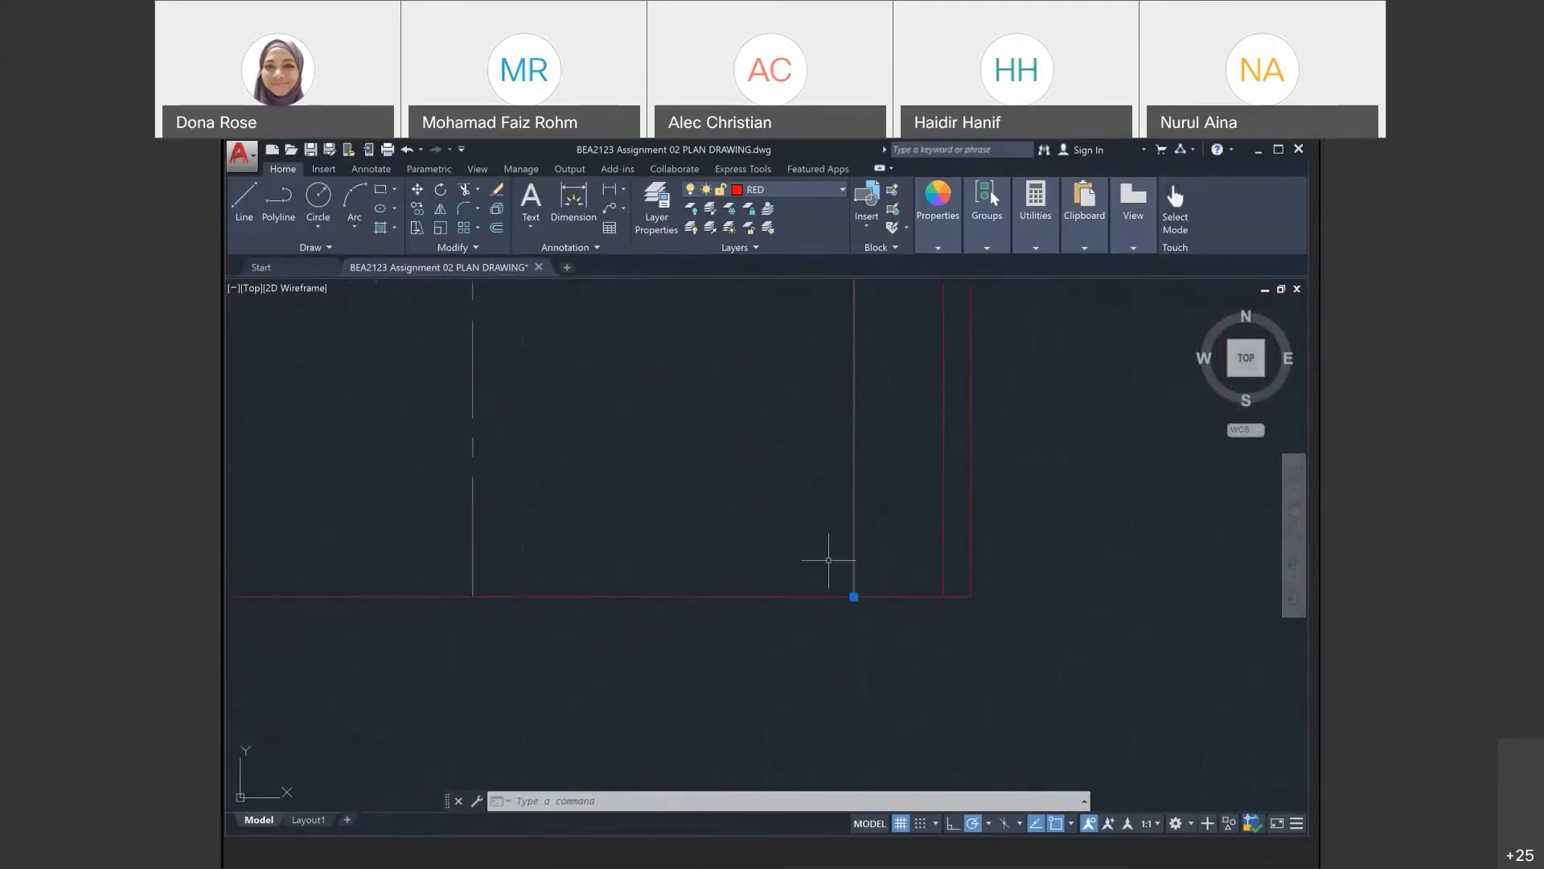
scroll(938, 583, down, 4)
middle_drag(938, 586, 934, 493)
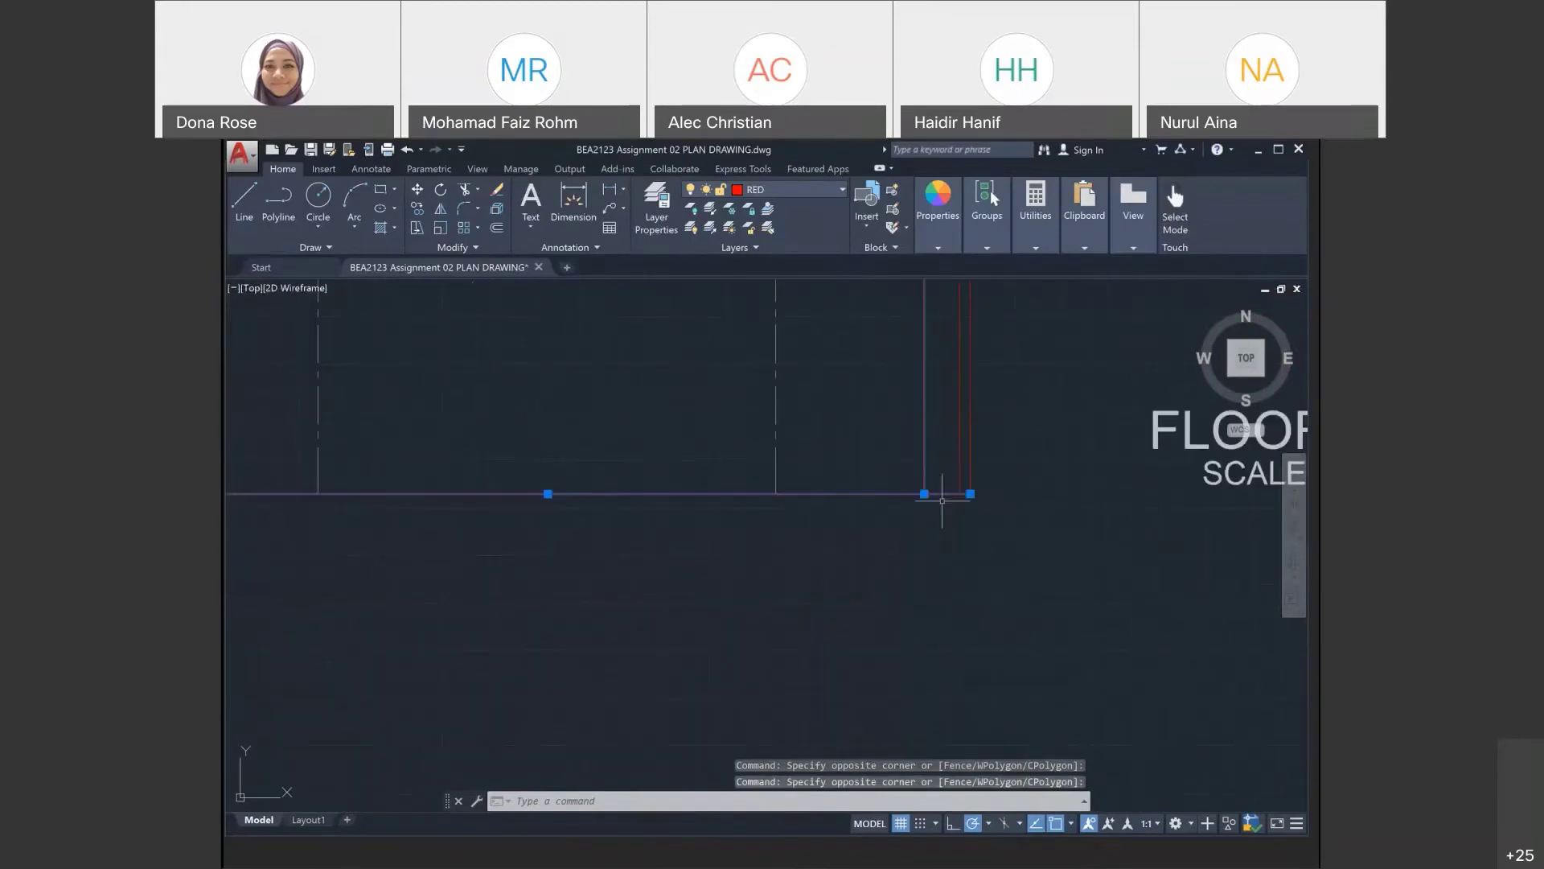
scroll(932, 509, down, 4)
key(Escape)
scroll(844, 540, down, 2)
middle_drag(844, 539, 774, 492)
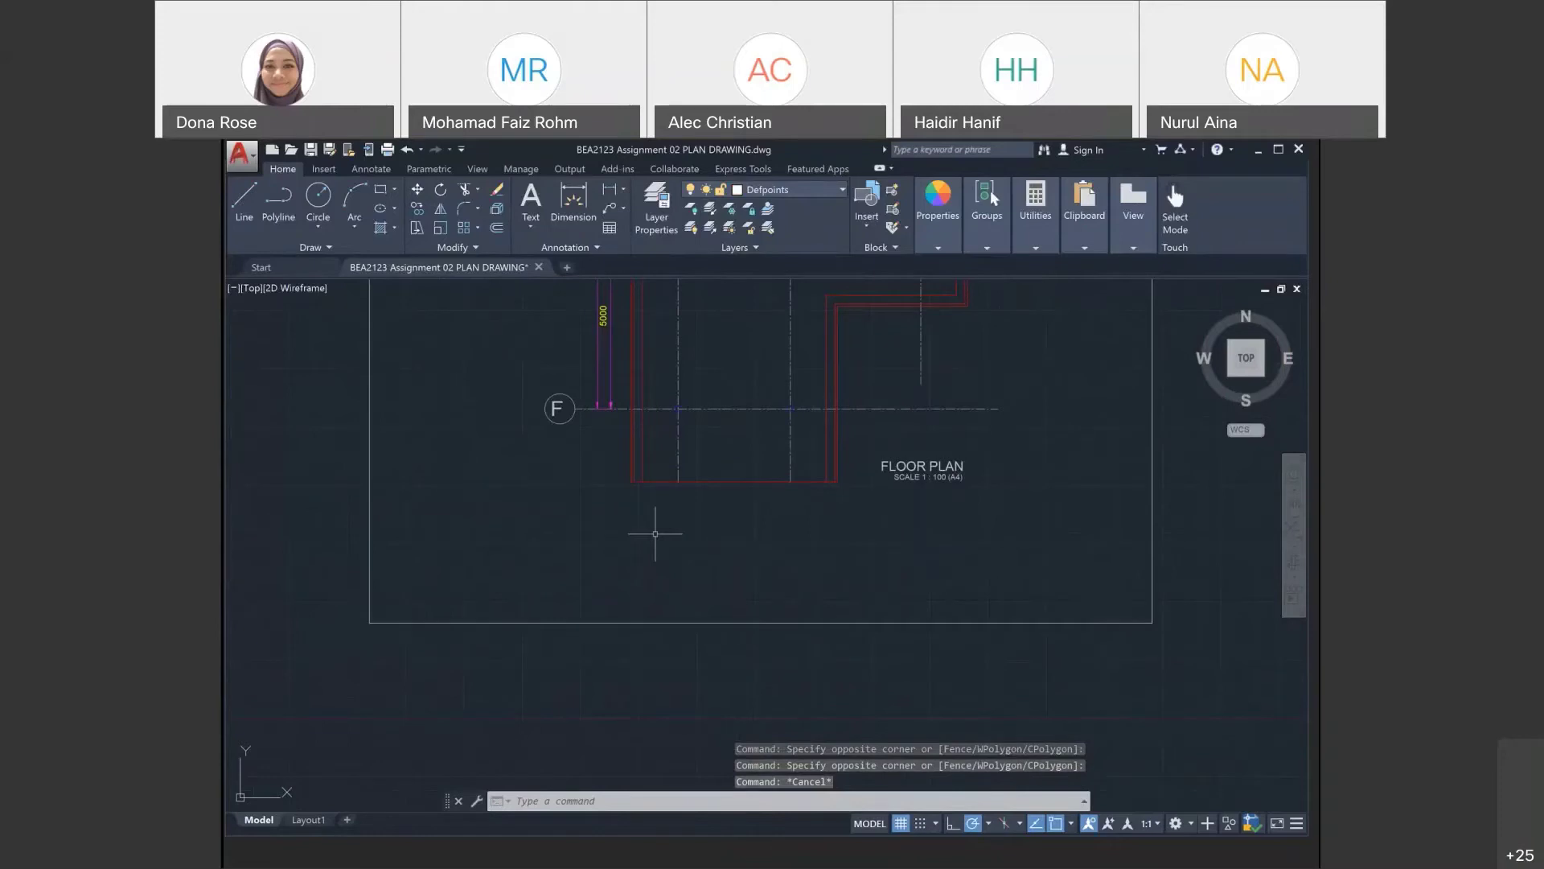
scroll(817, 486, up, 4)
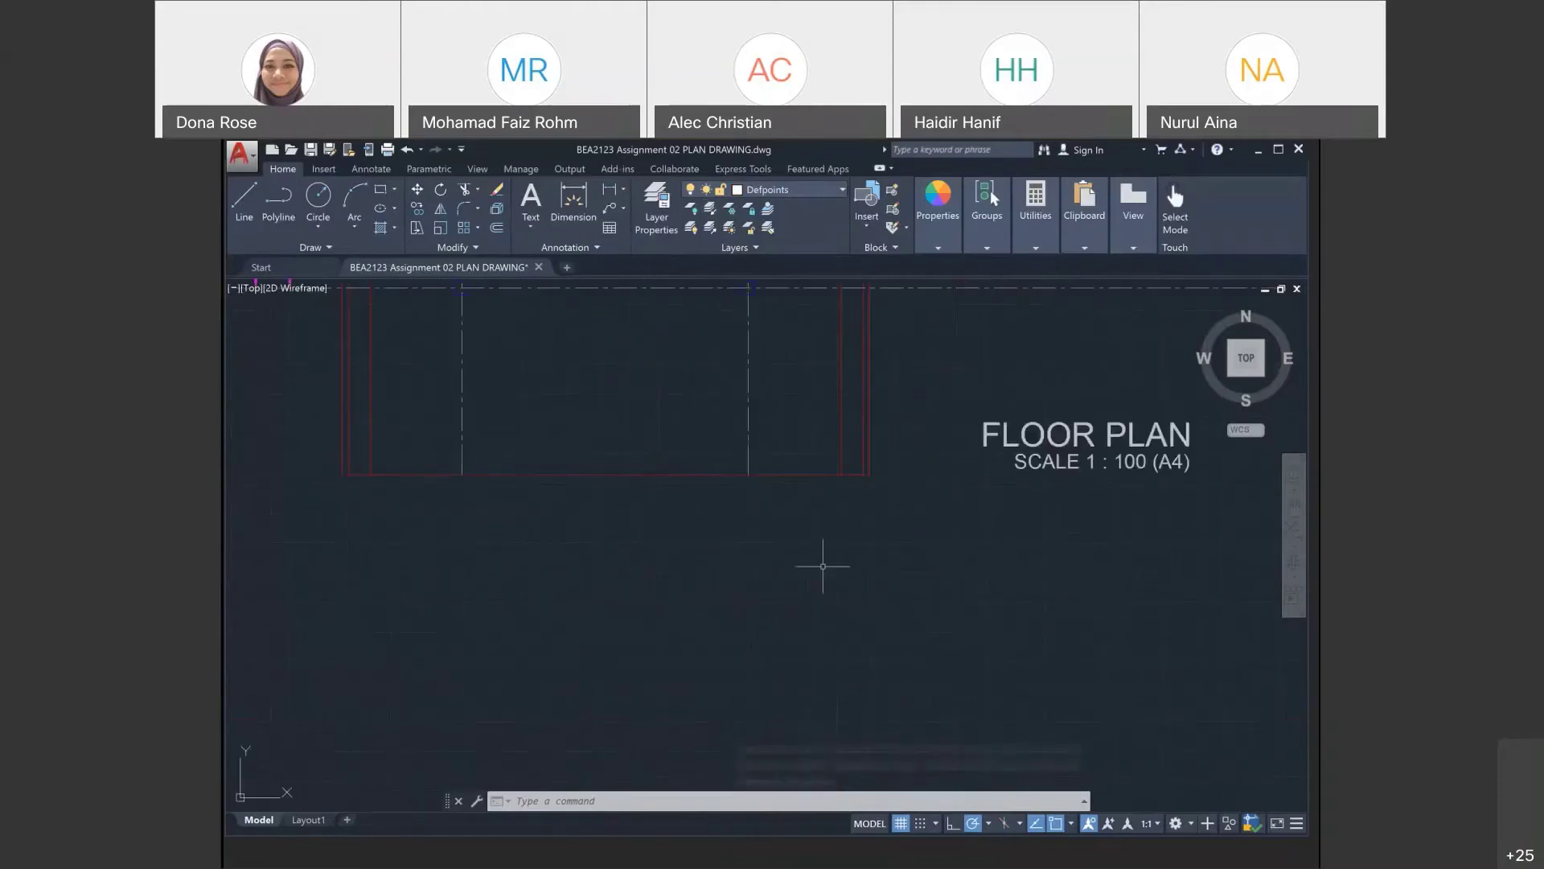
scroll(824, 561, down, 3)
scroll(804, 557, up, 1)
text(l)
key(Return)
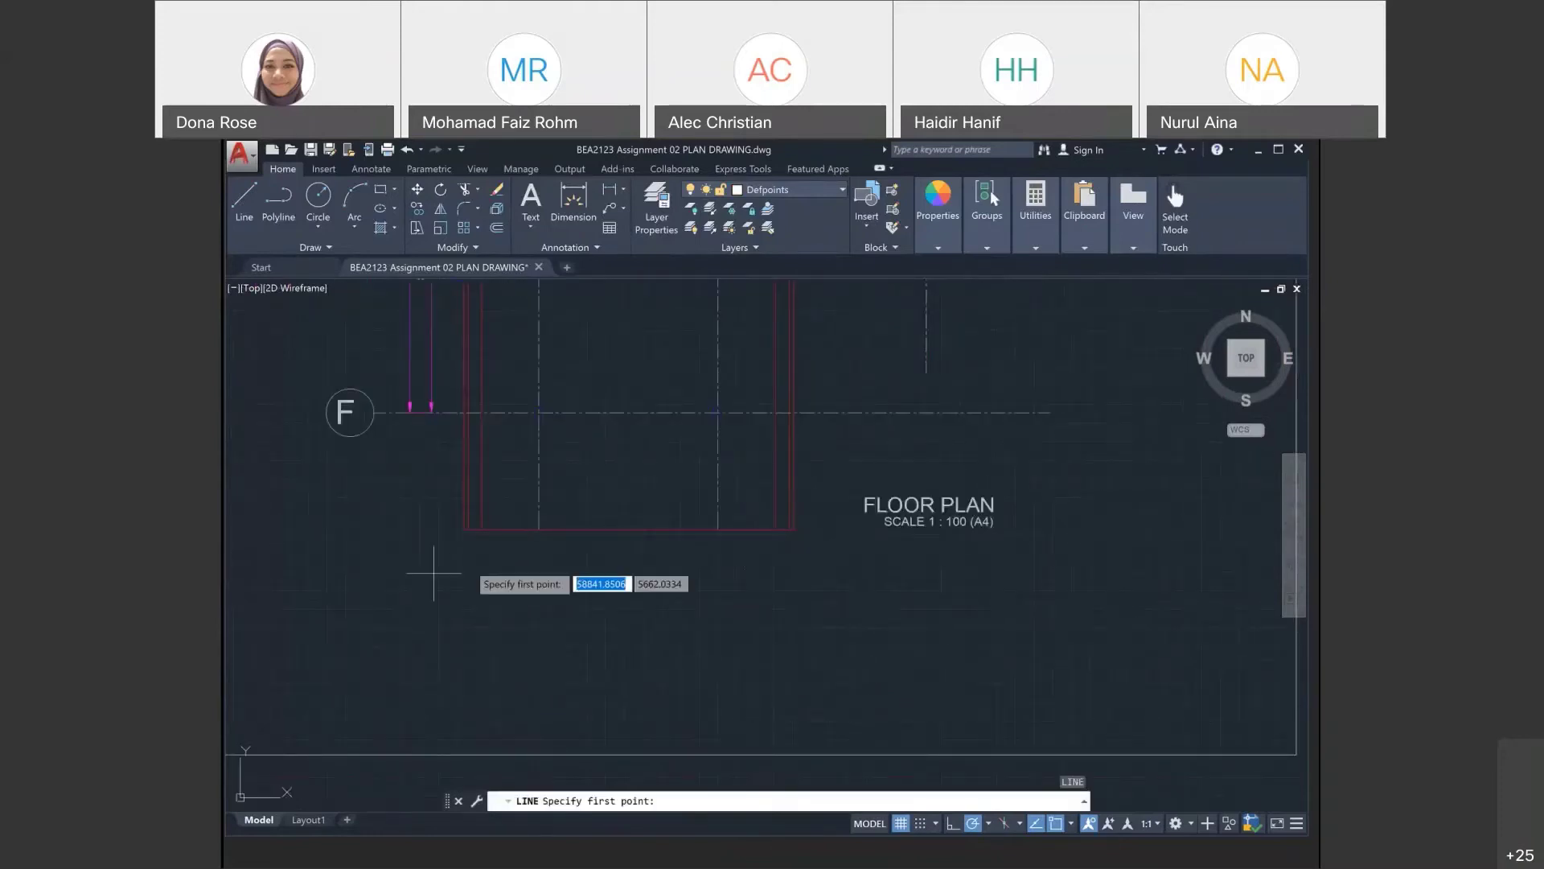
click(325, 596)
click(1199, 597)
key(Return)
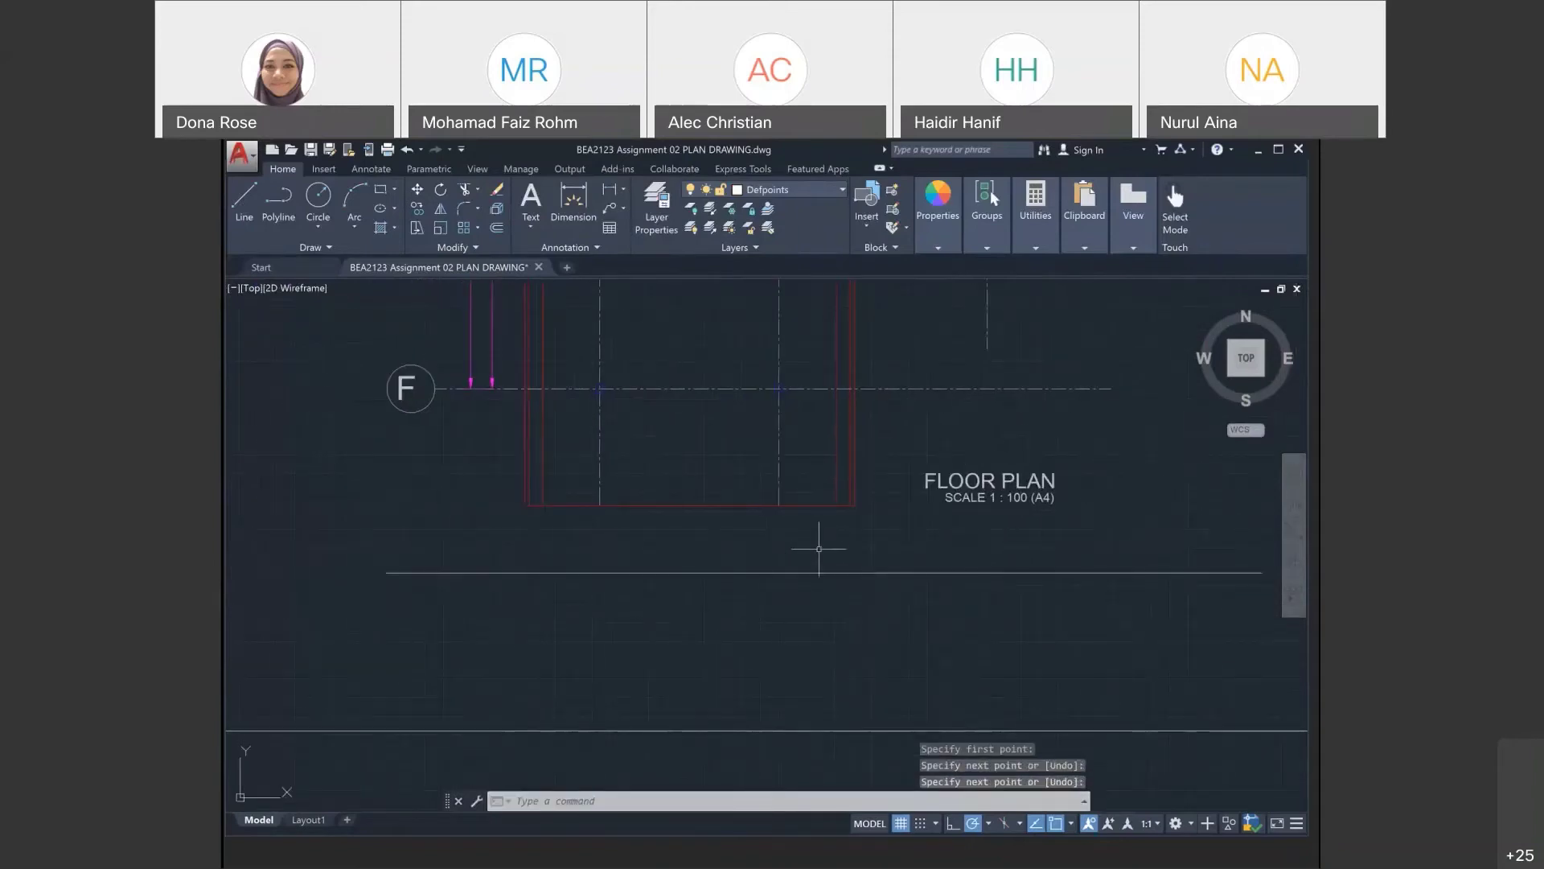
middle_drag(910, 562, 861, 576)
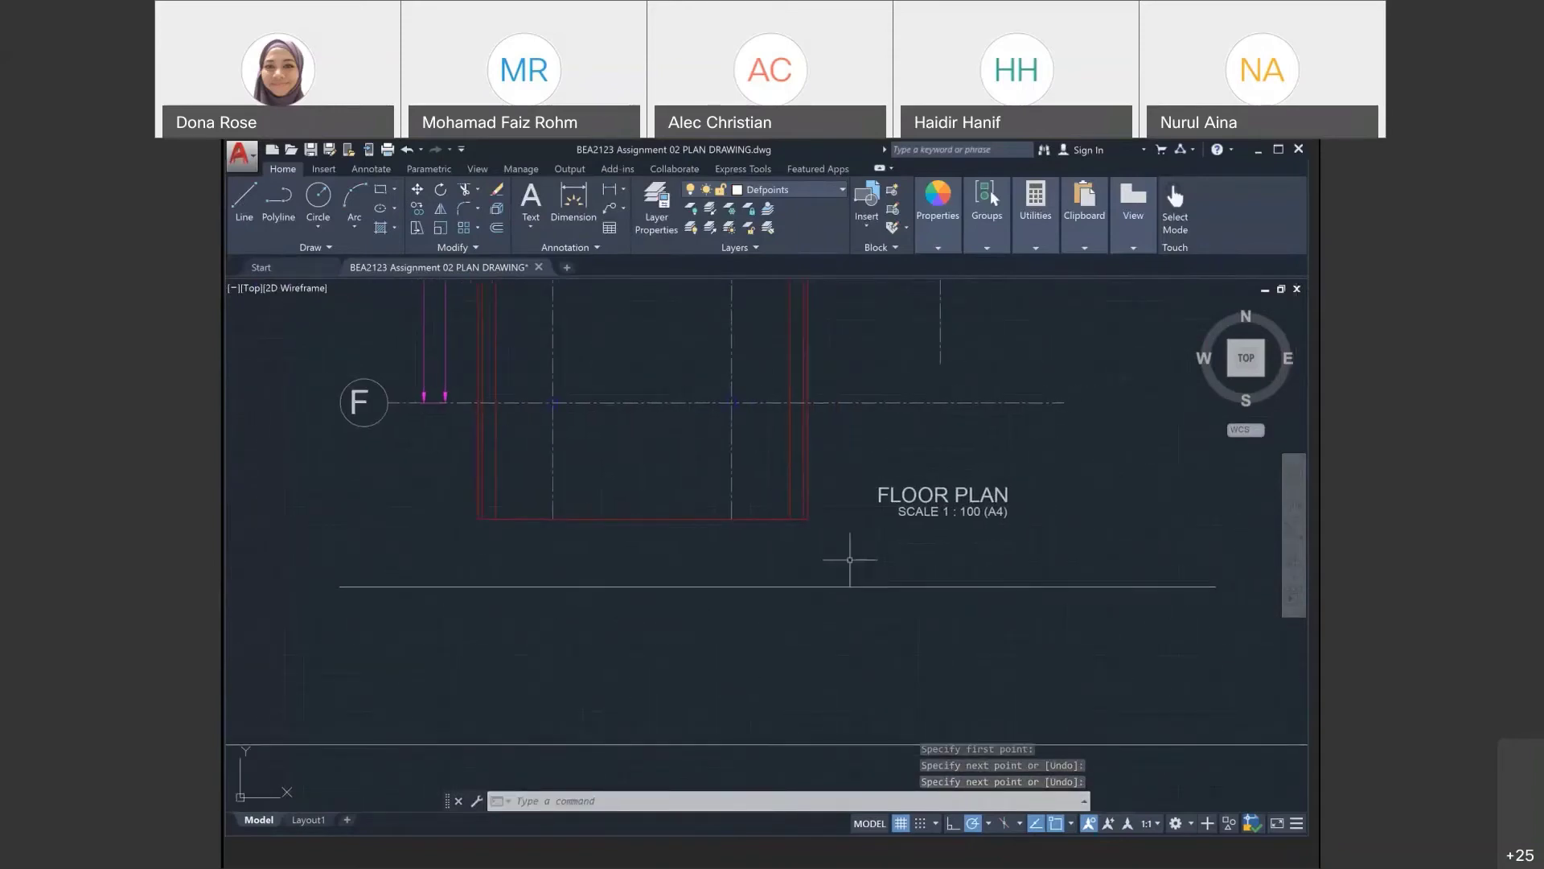
text(e)
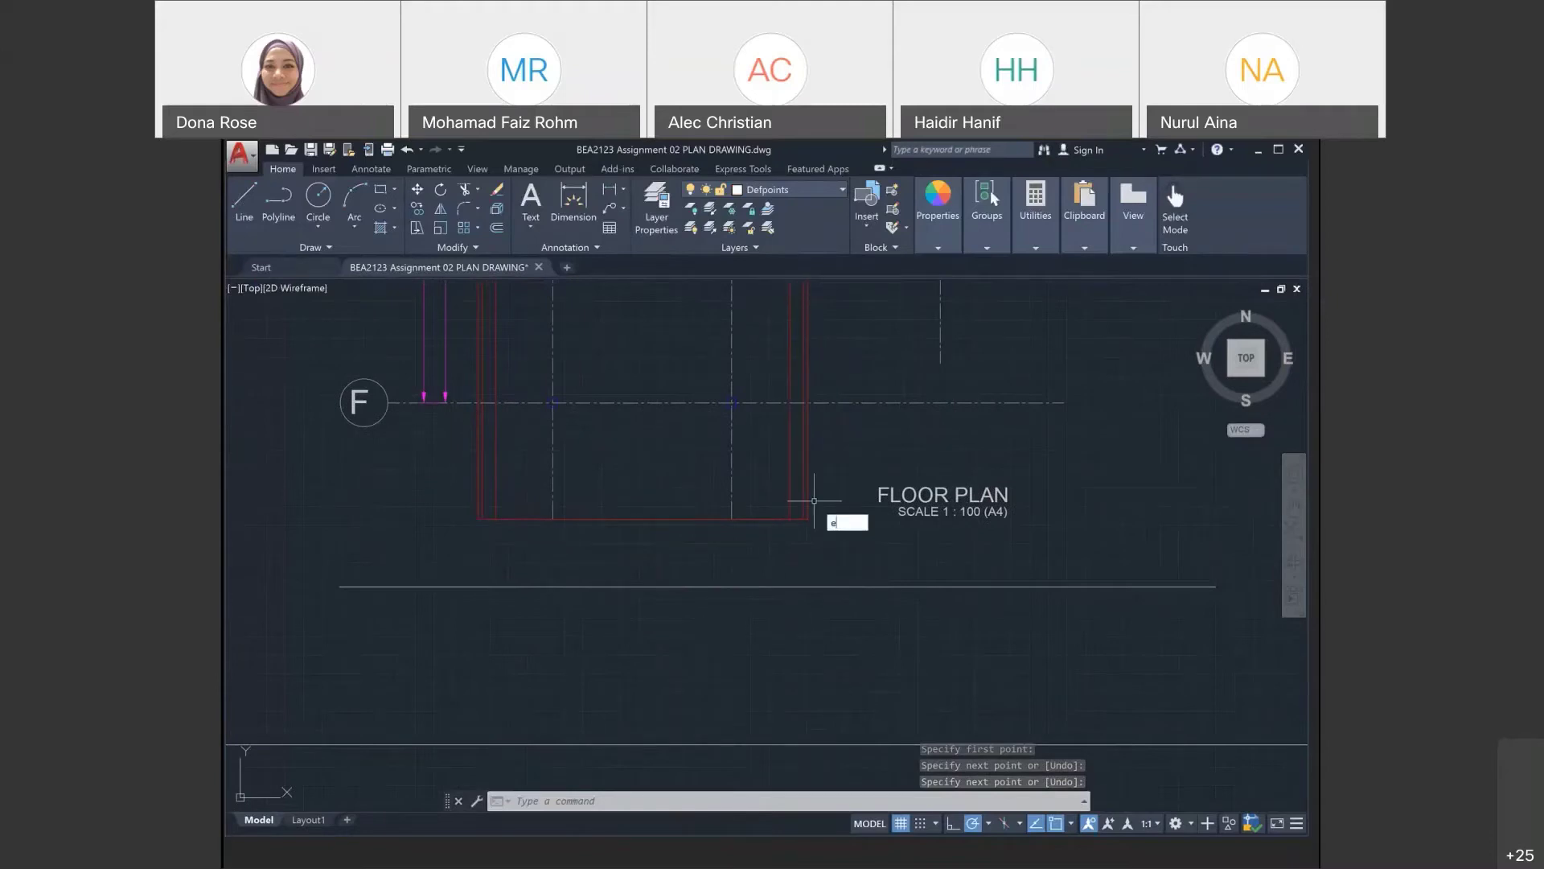
key(Return)
click(862, 587)
key(Return)
drag(816, 493, 803, 505)
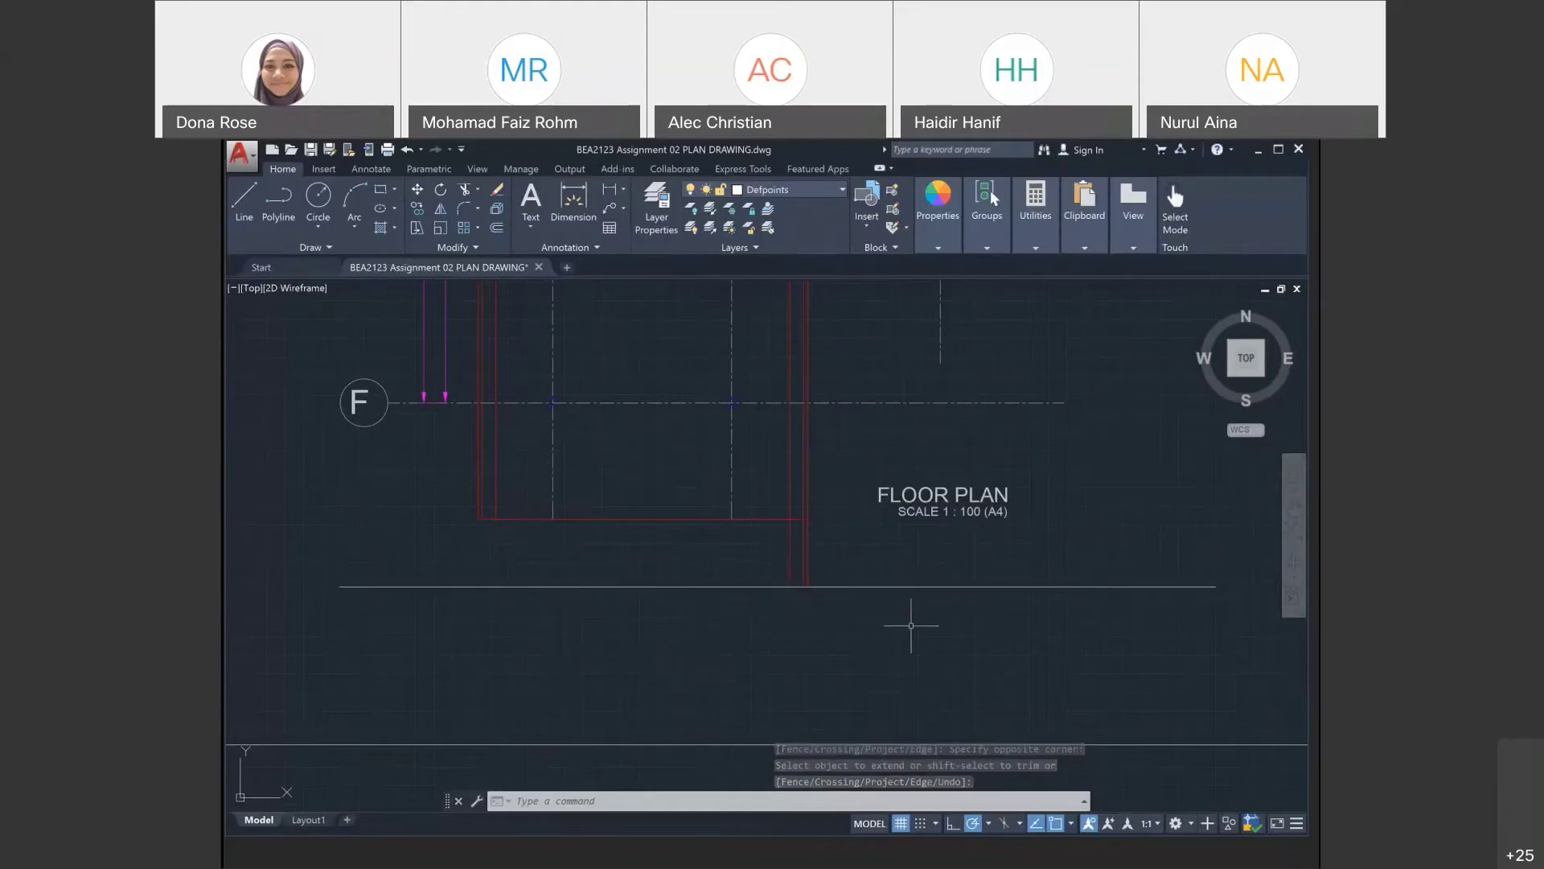
text(u)
key(Return)
middle_drag(814, 583, 800, 593)
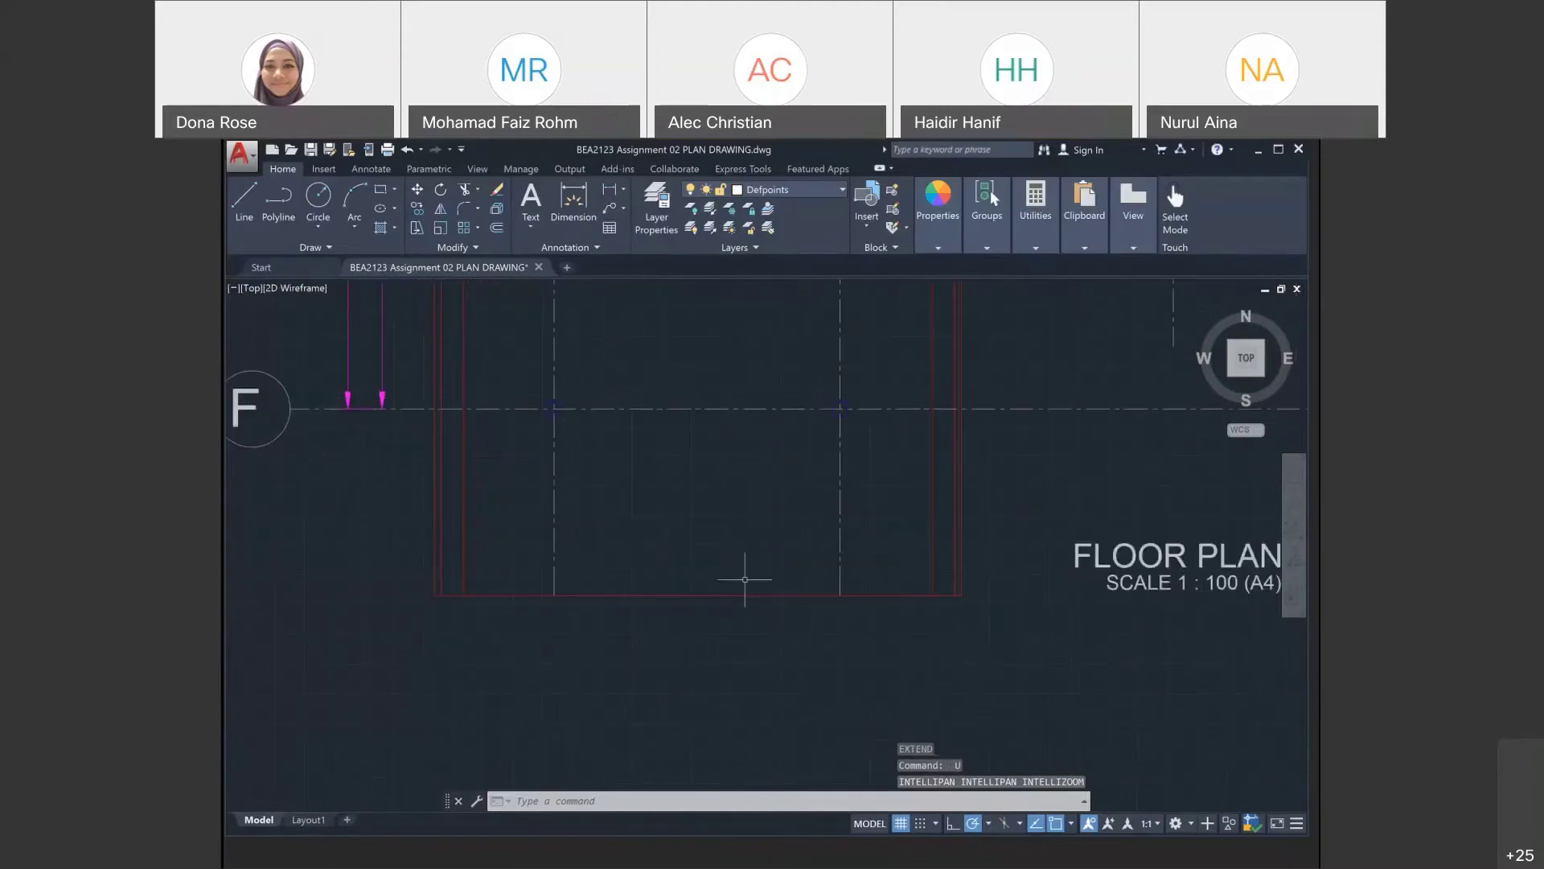
middle_drag(745, 576, 838, 570)
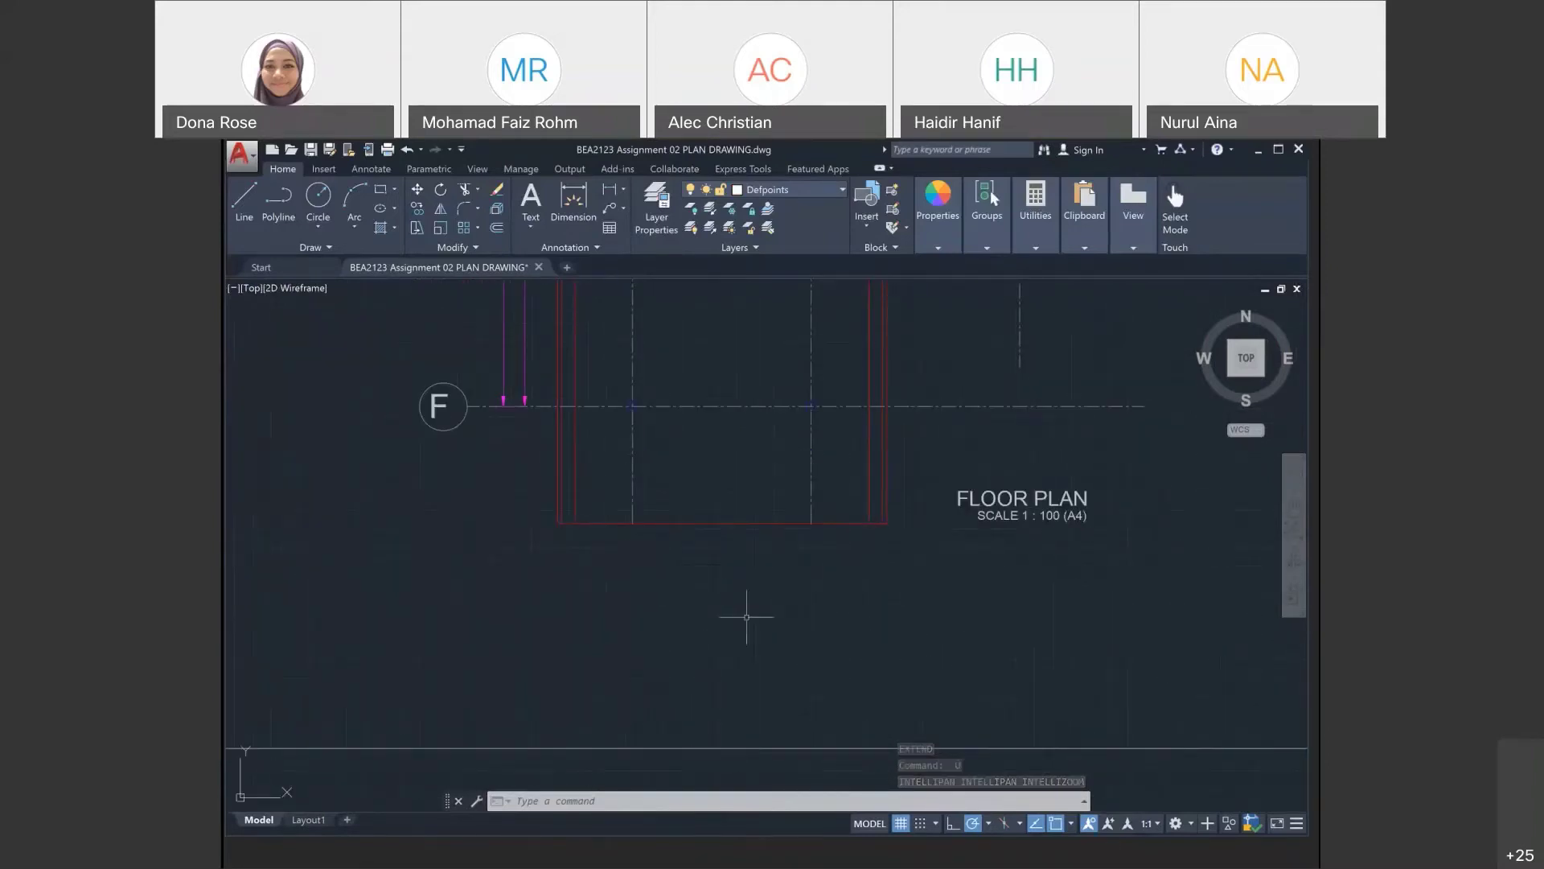
scroll(762, 635, down, 2)
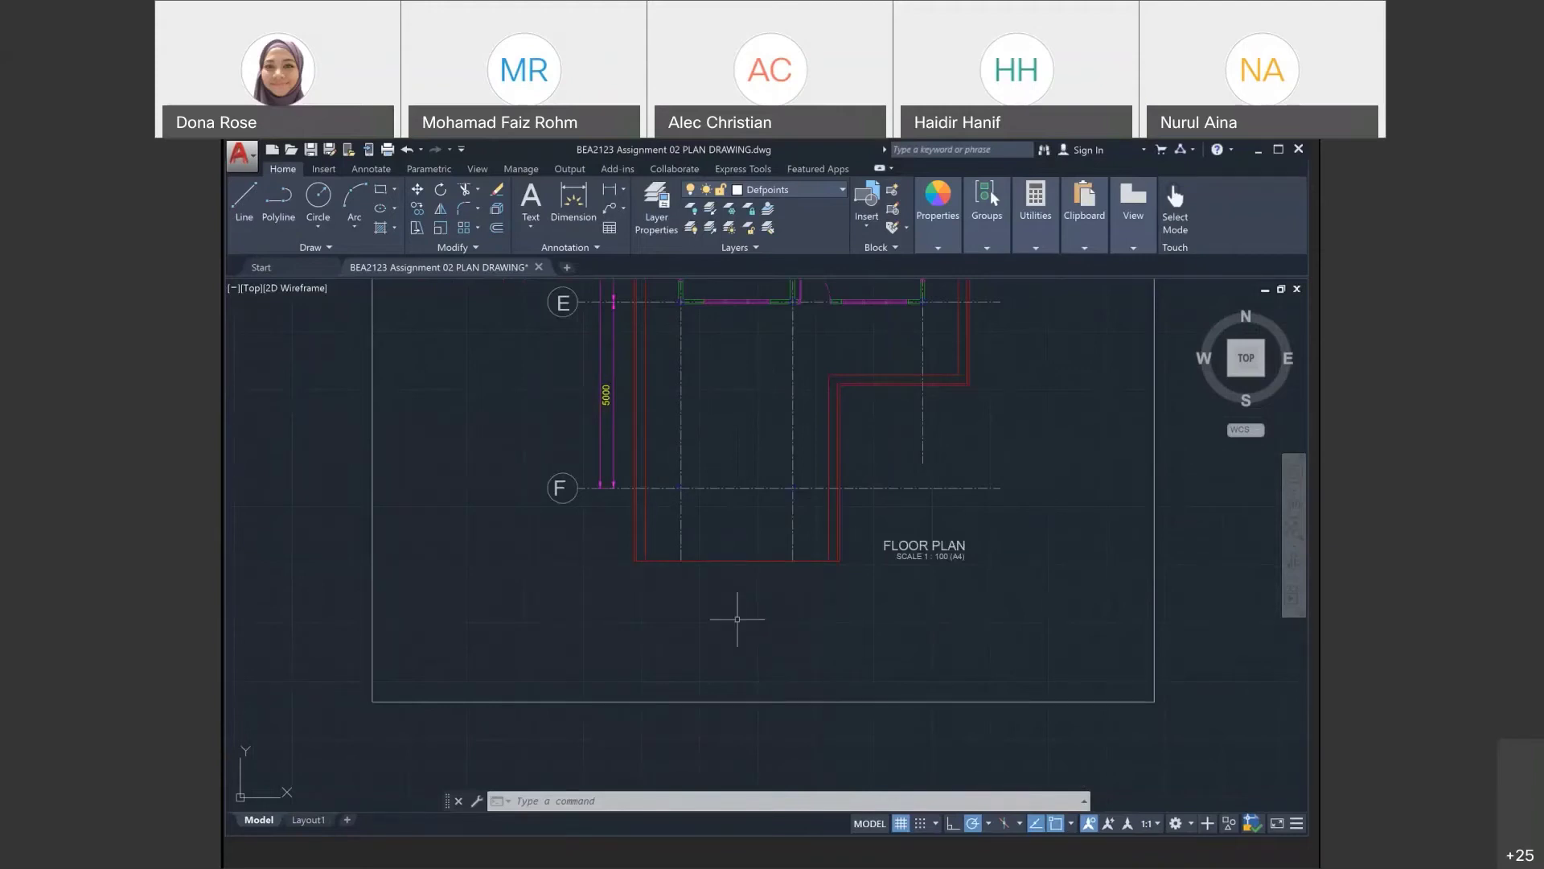
scroll(705, 639, down, 2)
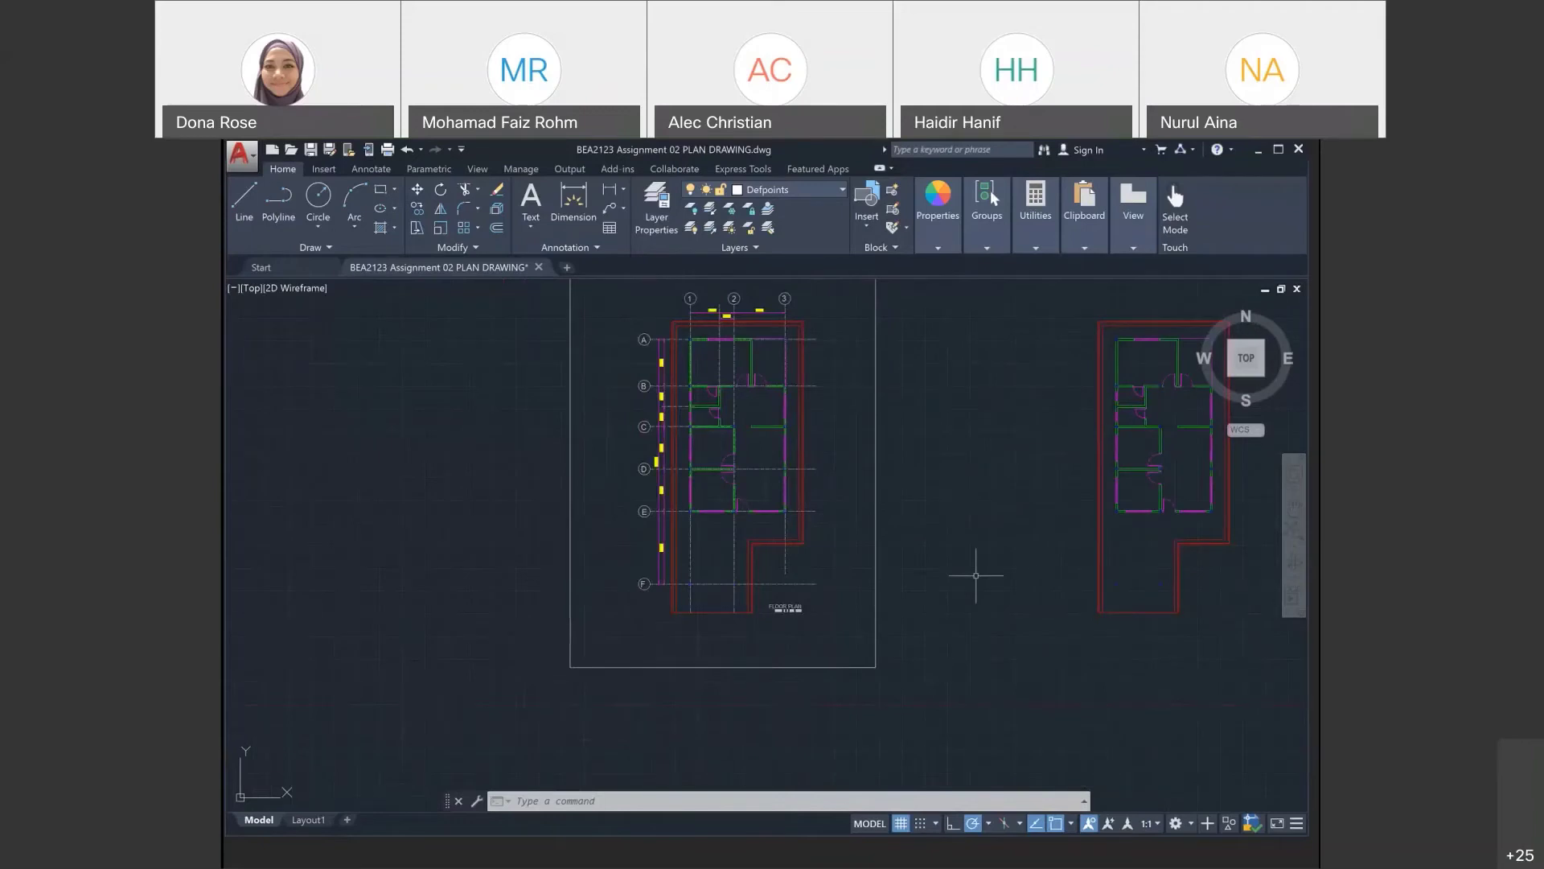
mouse_move(975, 575)
middle_down()
mouse_move(867, 507)
mouse_move(731, 541)
middle_up()
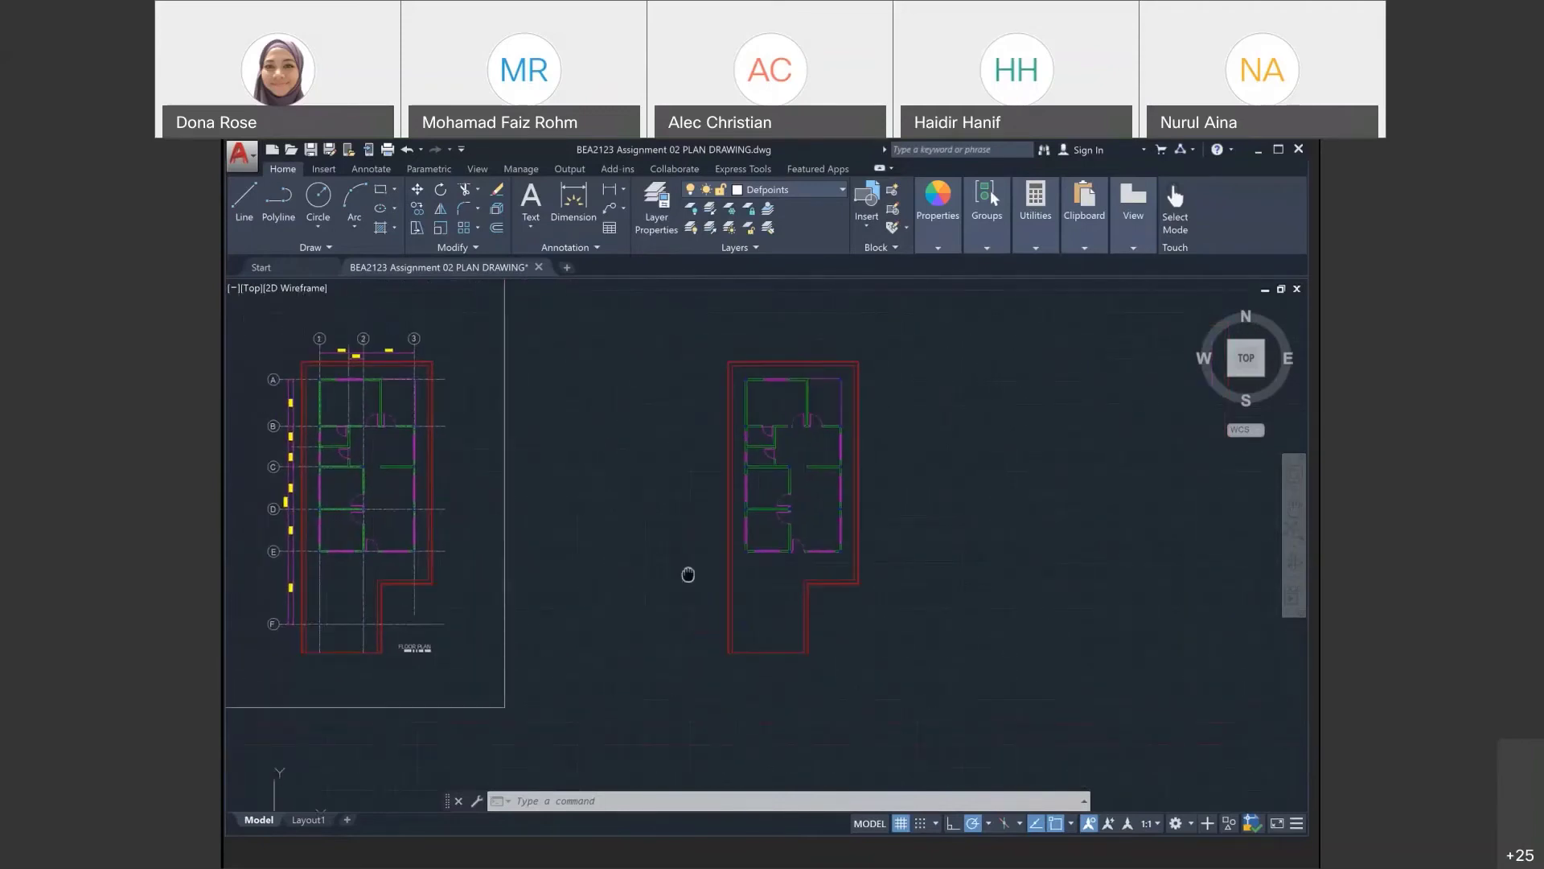
scroll(282, 629, up, 2)
scroll(281, 629, up, 6)
scroll(433, 668, down, 2)
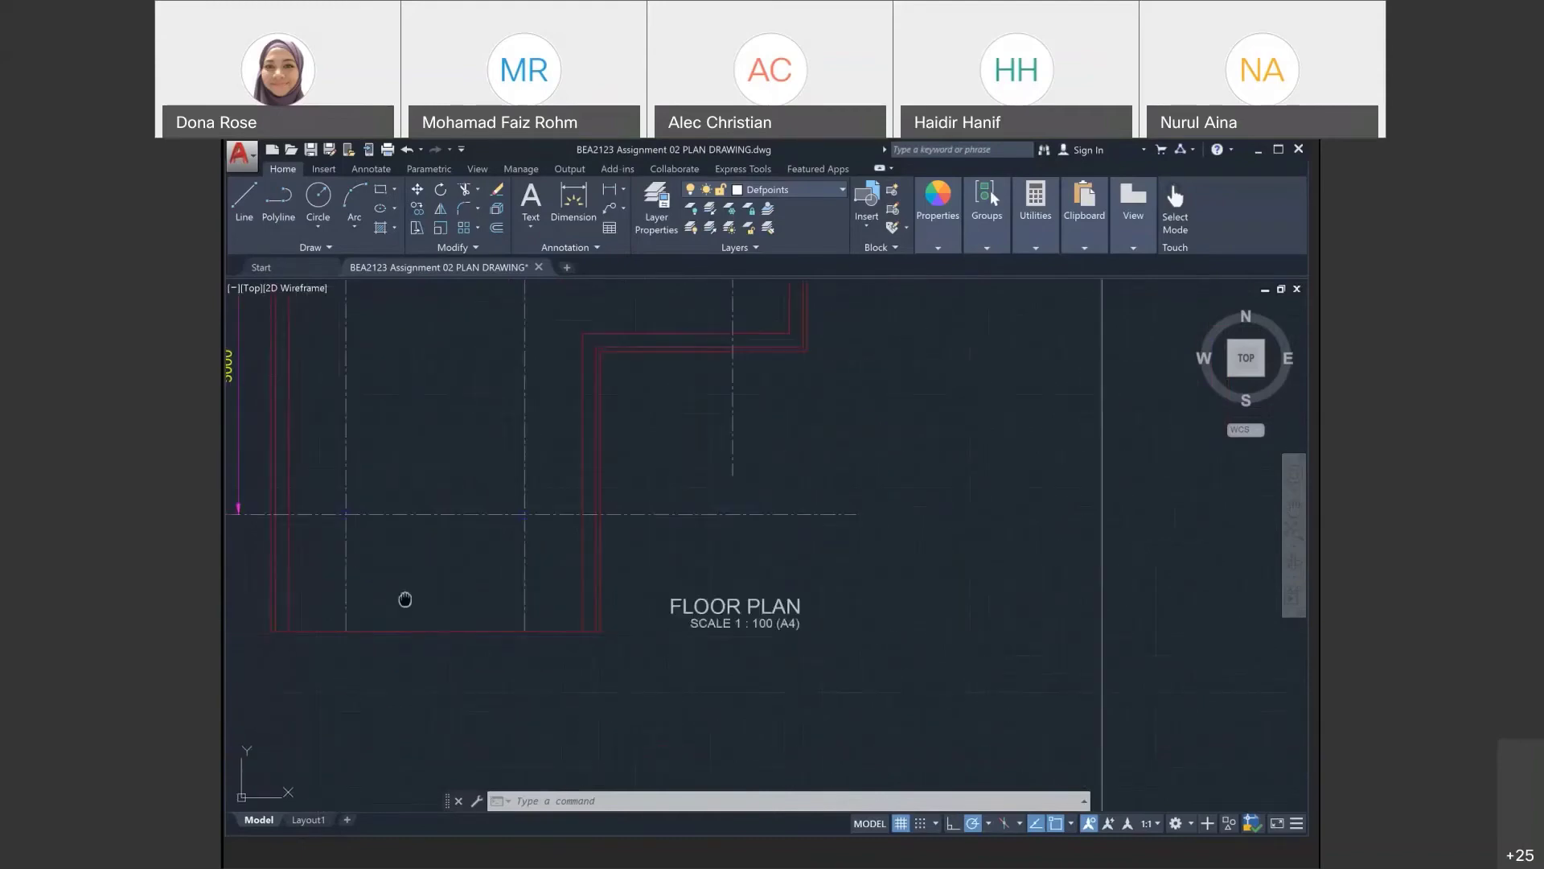
middle_drag(403, 596, 606, 582)
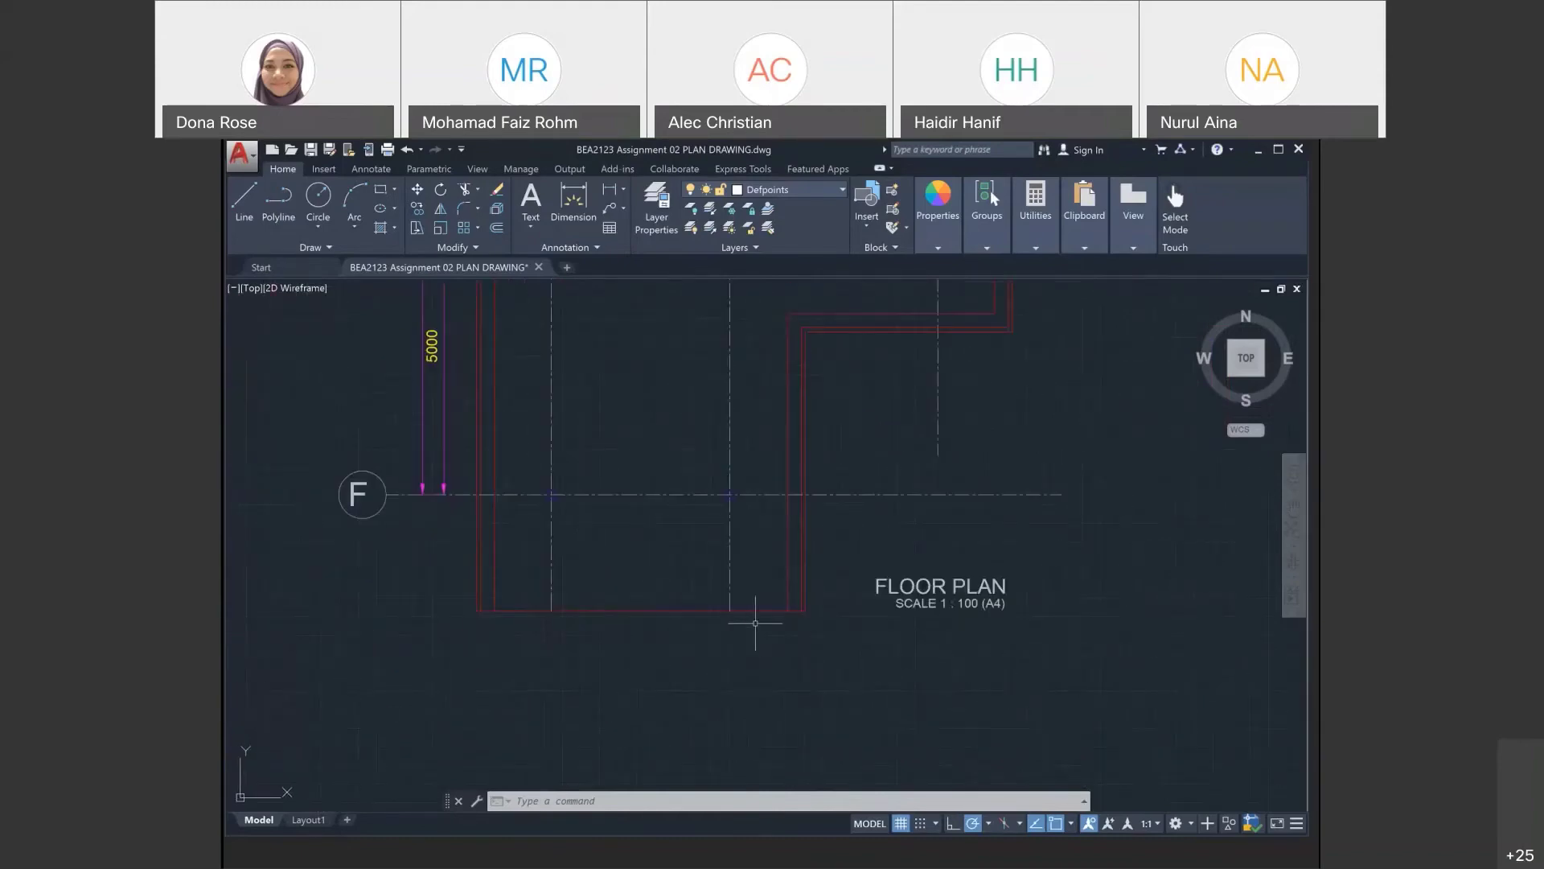
middle_drag(851, 624, 645, 612)
scroll(655, 563, down, 4)
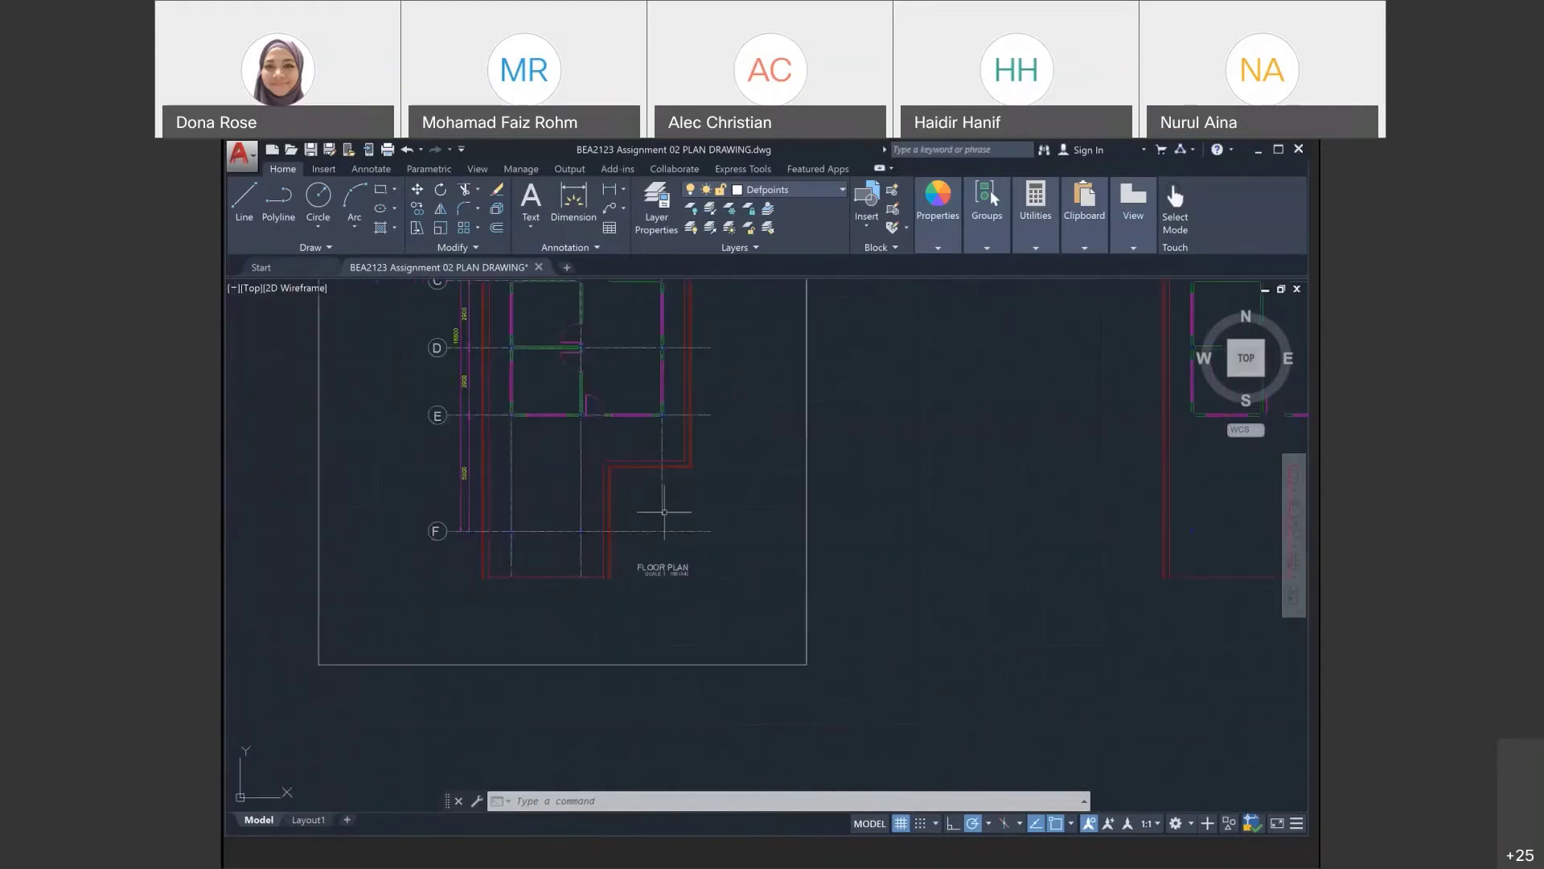
middle_drag(664, 512, 579, 523)
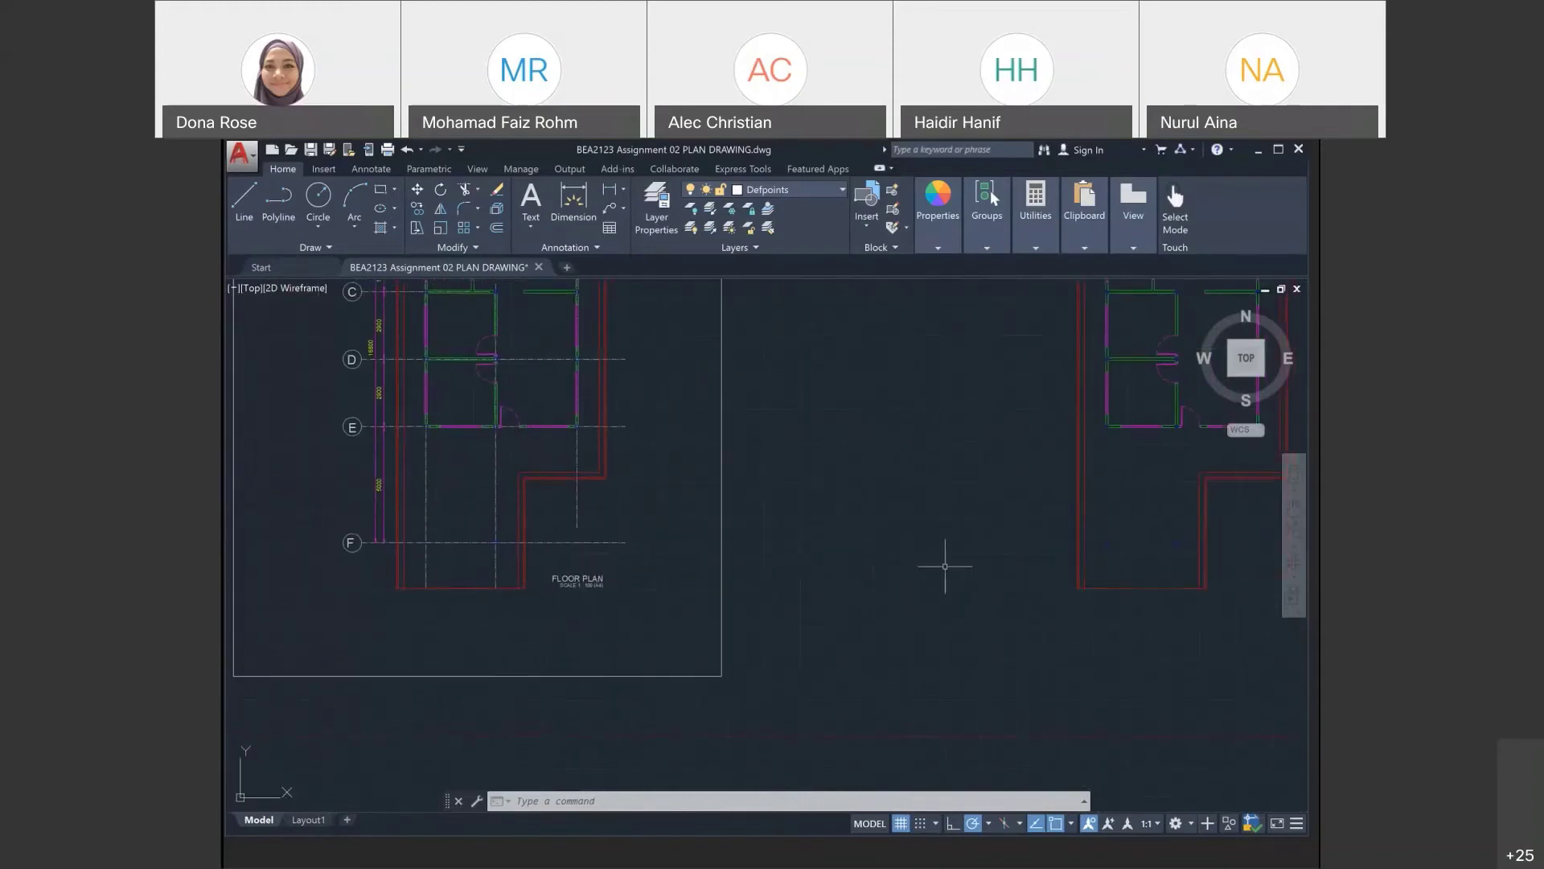
mouse_move(945, 567)
middle_down()
mouse_move(925, 588)
mouse_move(862, 582)
middle_up()
scroll(861, 583, up, 2)
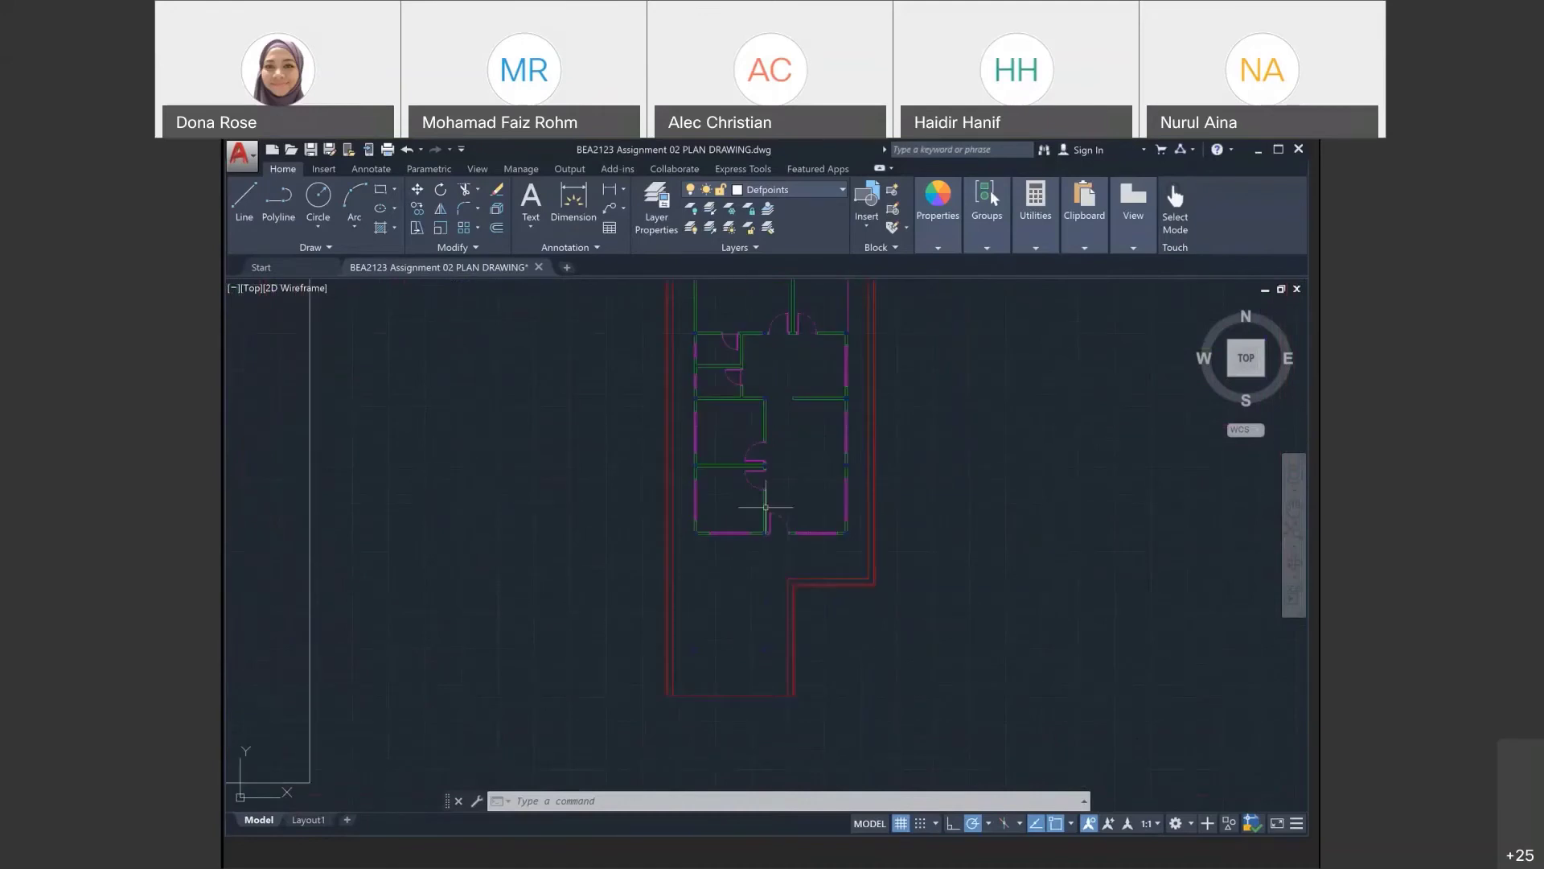
scroll(759, 499, up, 2)
scroll(723, 512, down, 1)
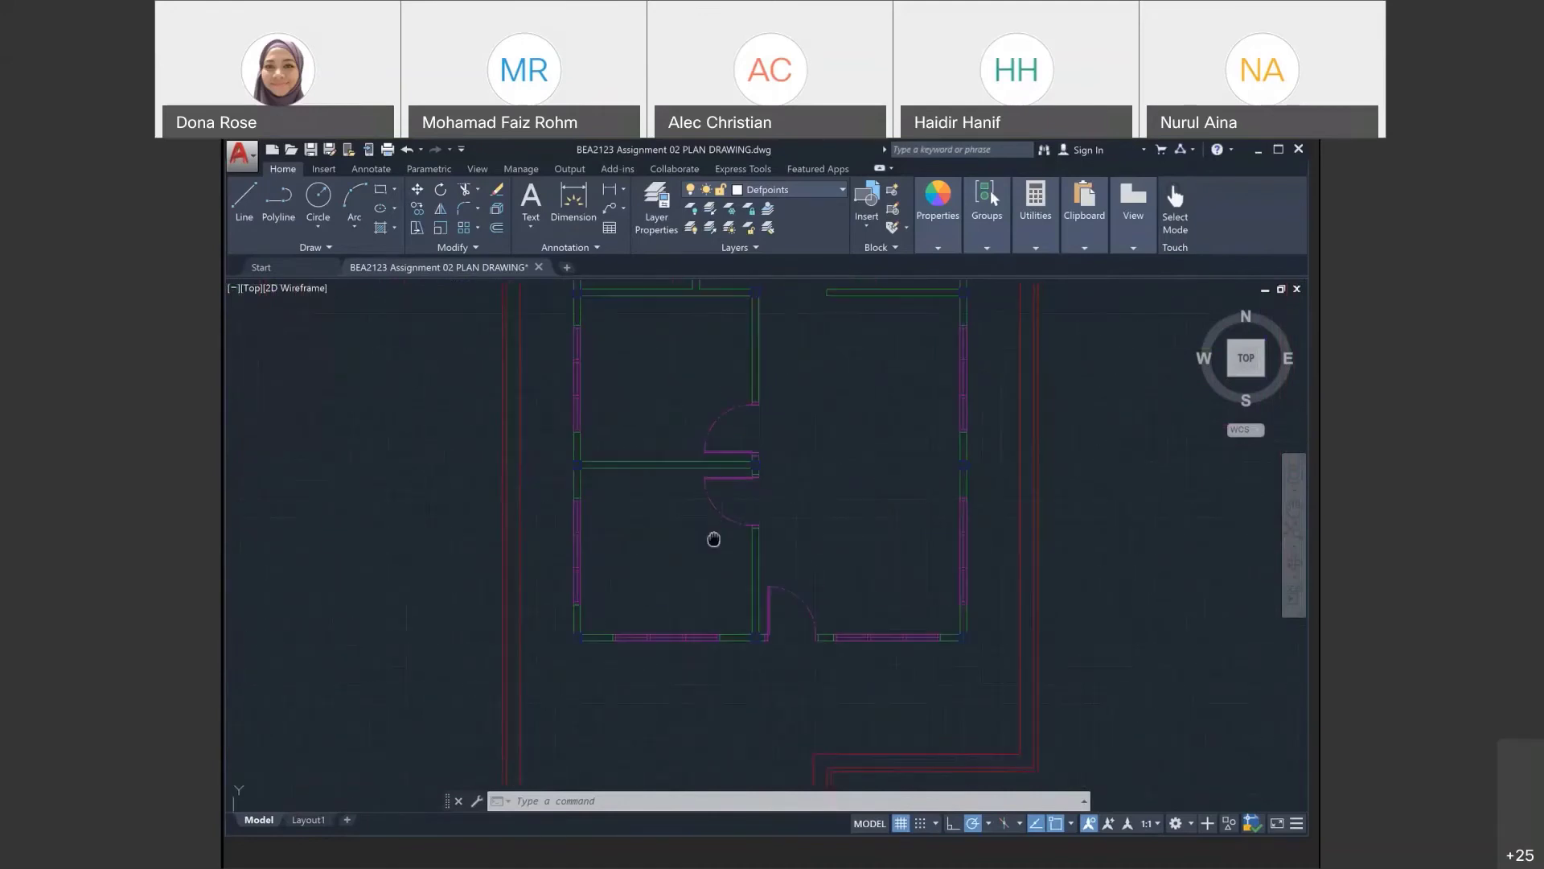
scroll(714, 537, down, 1)
scroll(793, 596, down, 3)
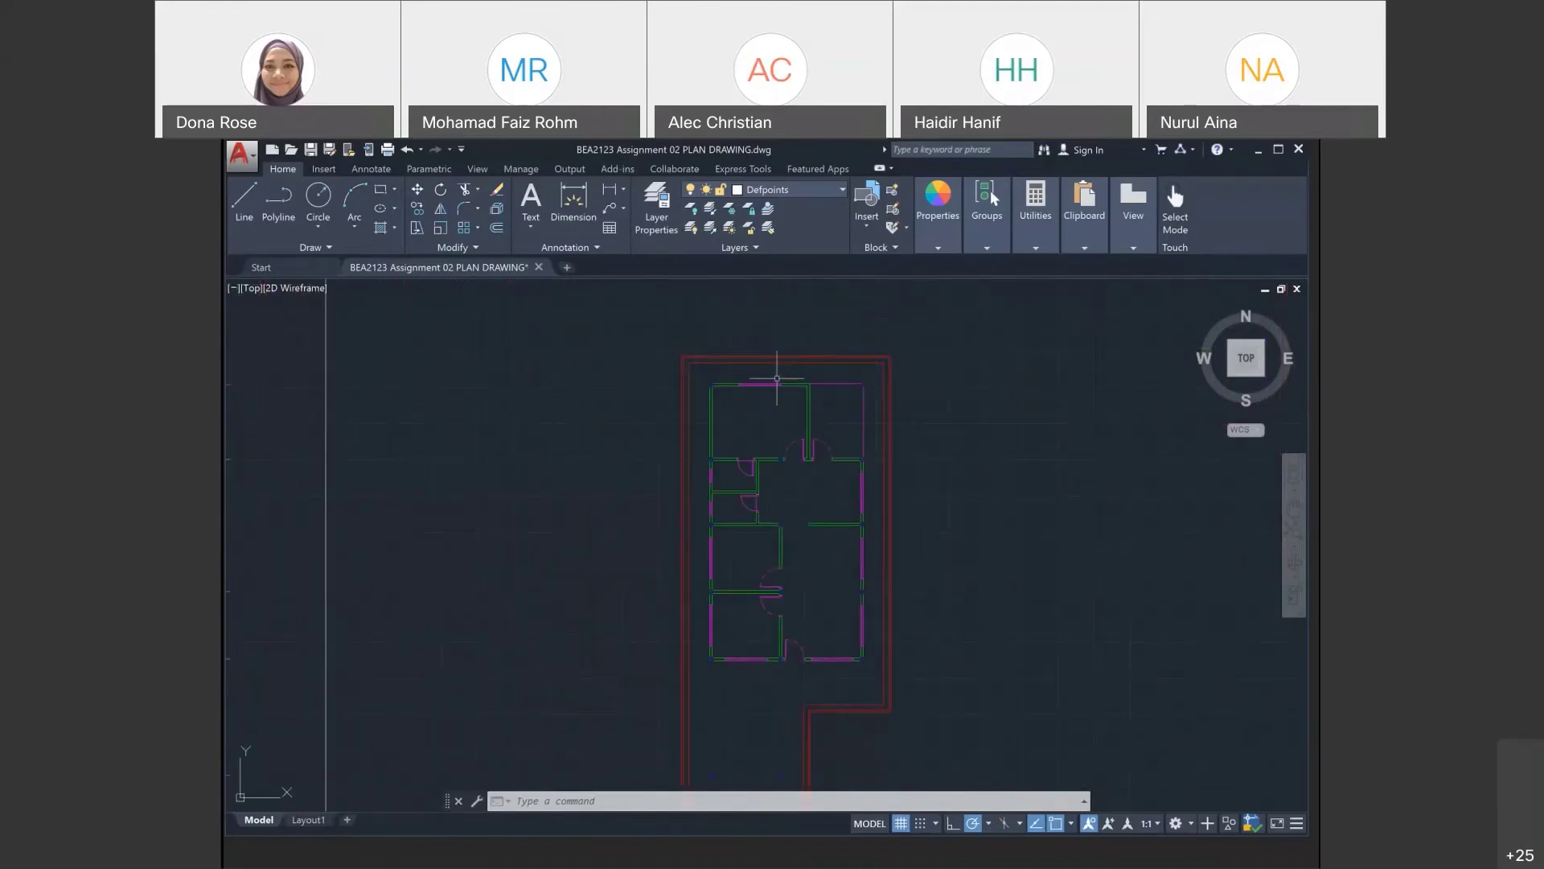
middle_drag(724, 414, 854, 405)
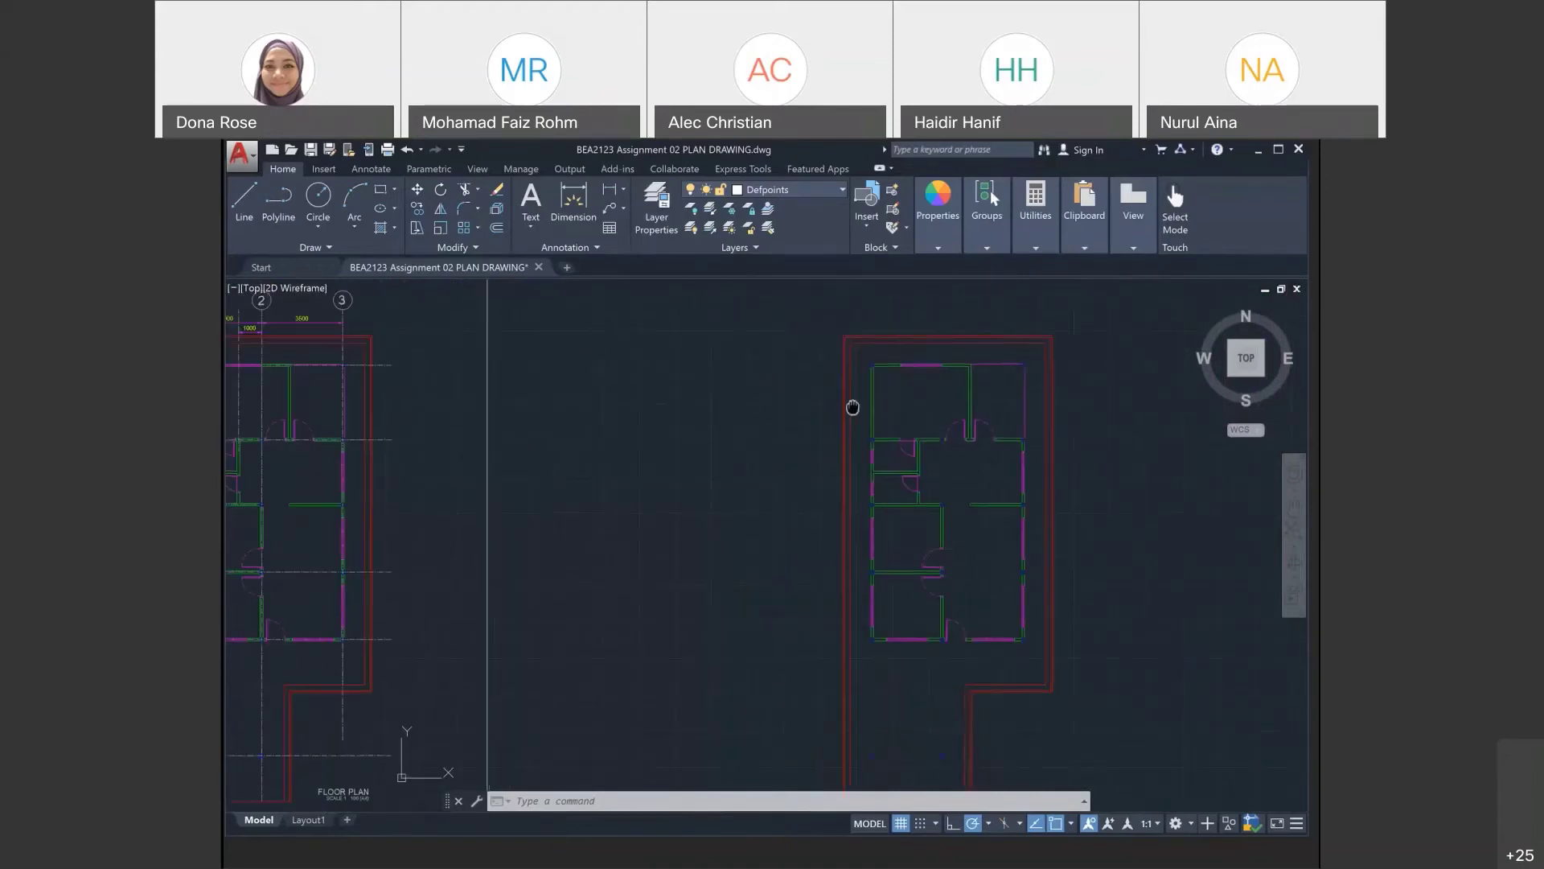
scroll(756, 470, down, 2)
middle_drag(663, 464, 724, 443)
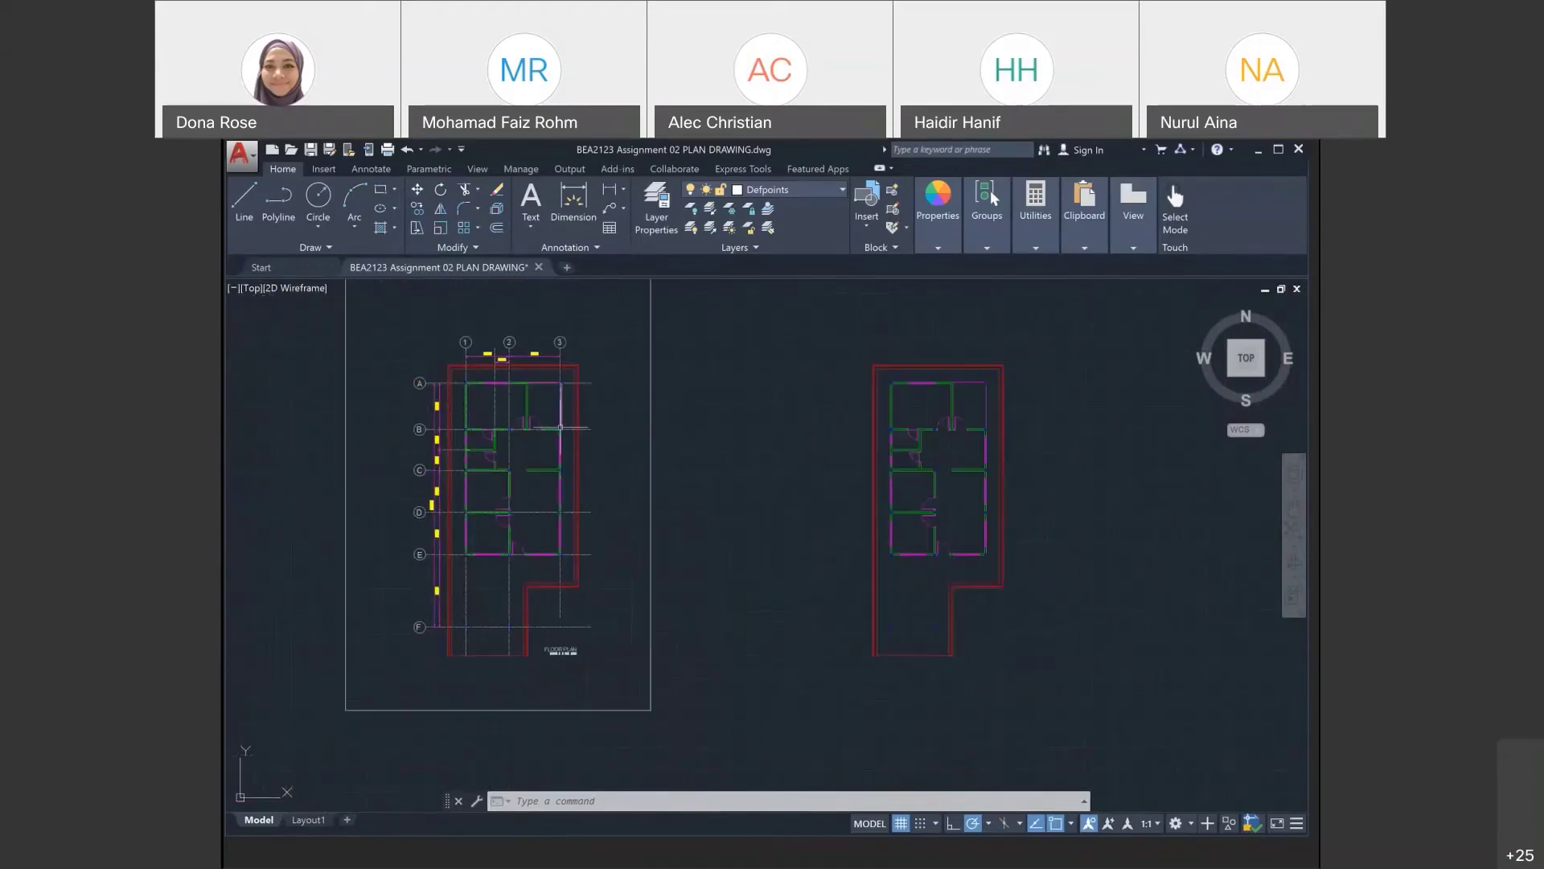
scroll(969, 523, up, 2)
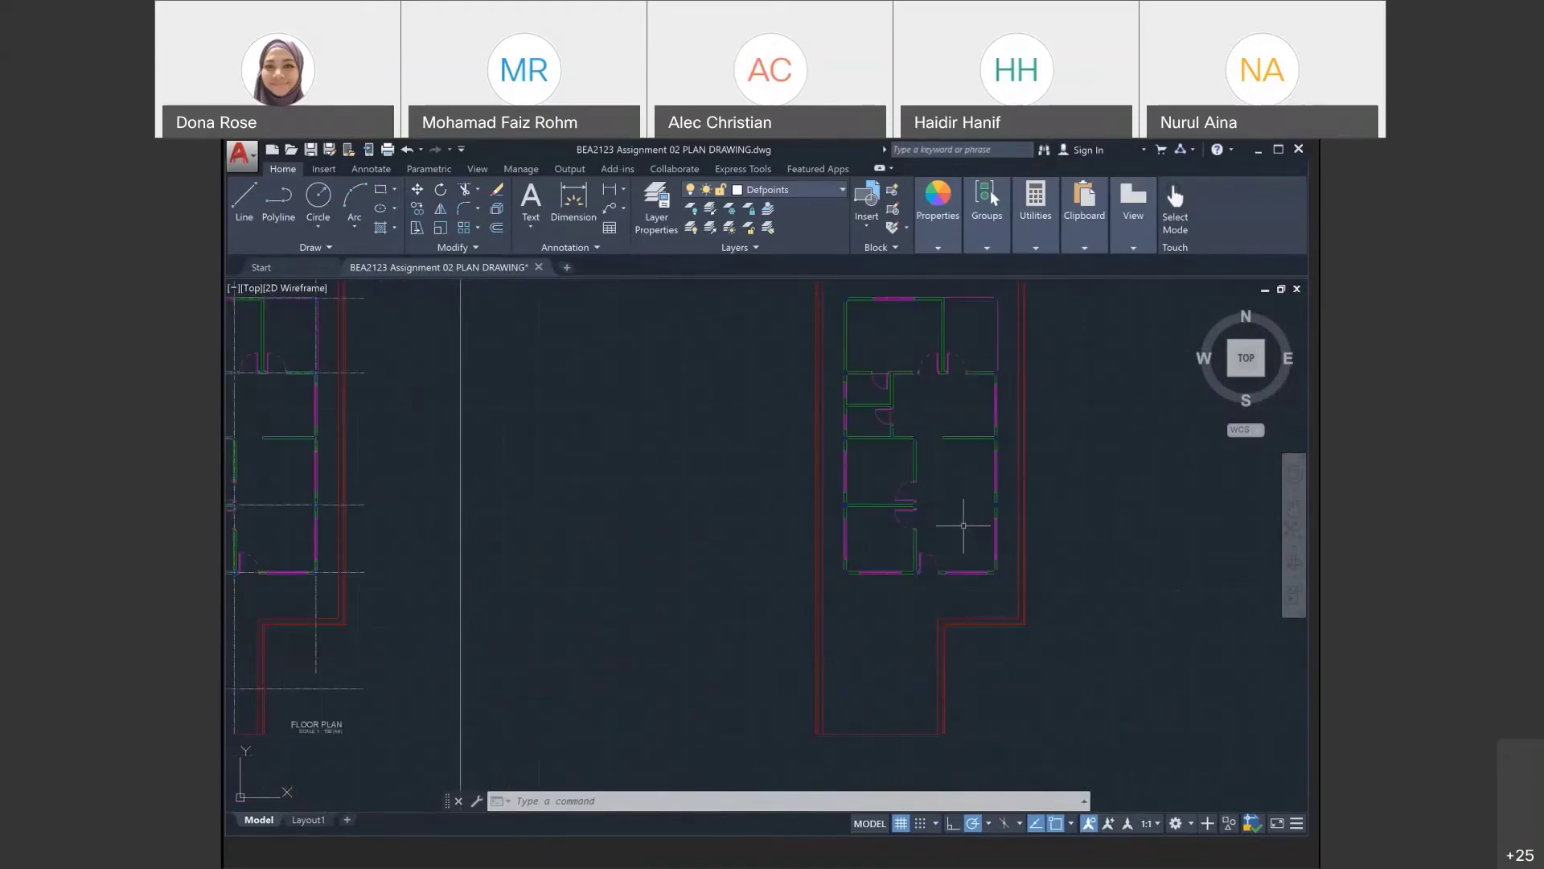
middle_drag(944, 527, 858, 548)
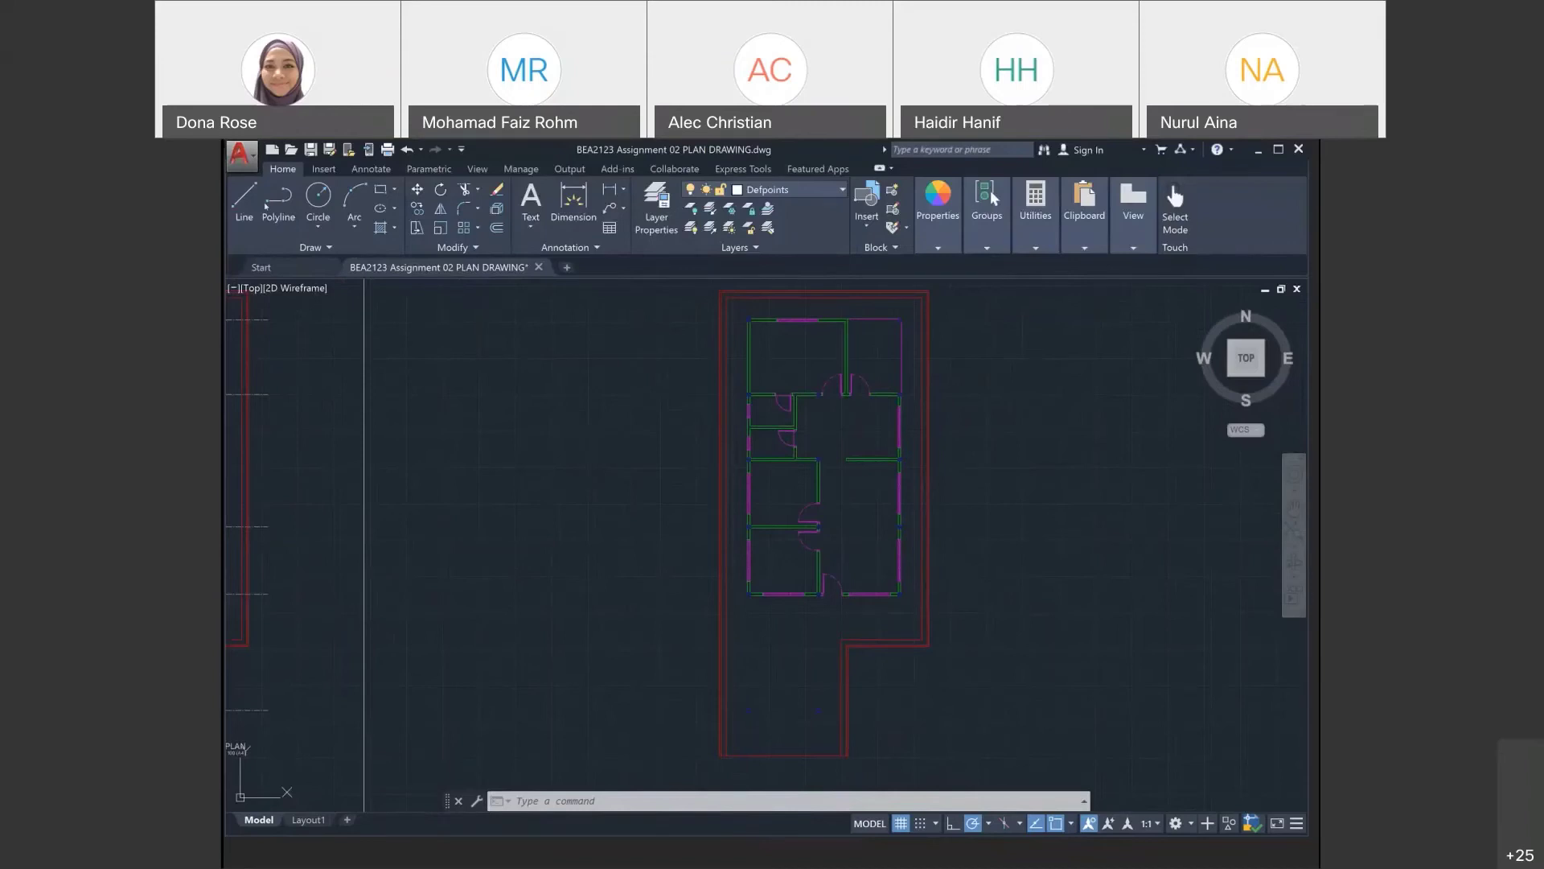
click(239, 153)
Start Save As and choose the AutoCAD 2010/LT2010 Drawing file type
click(290, 343)
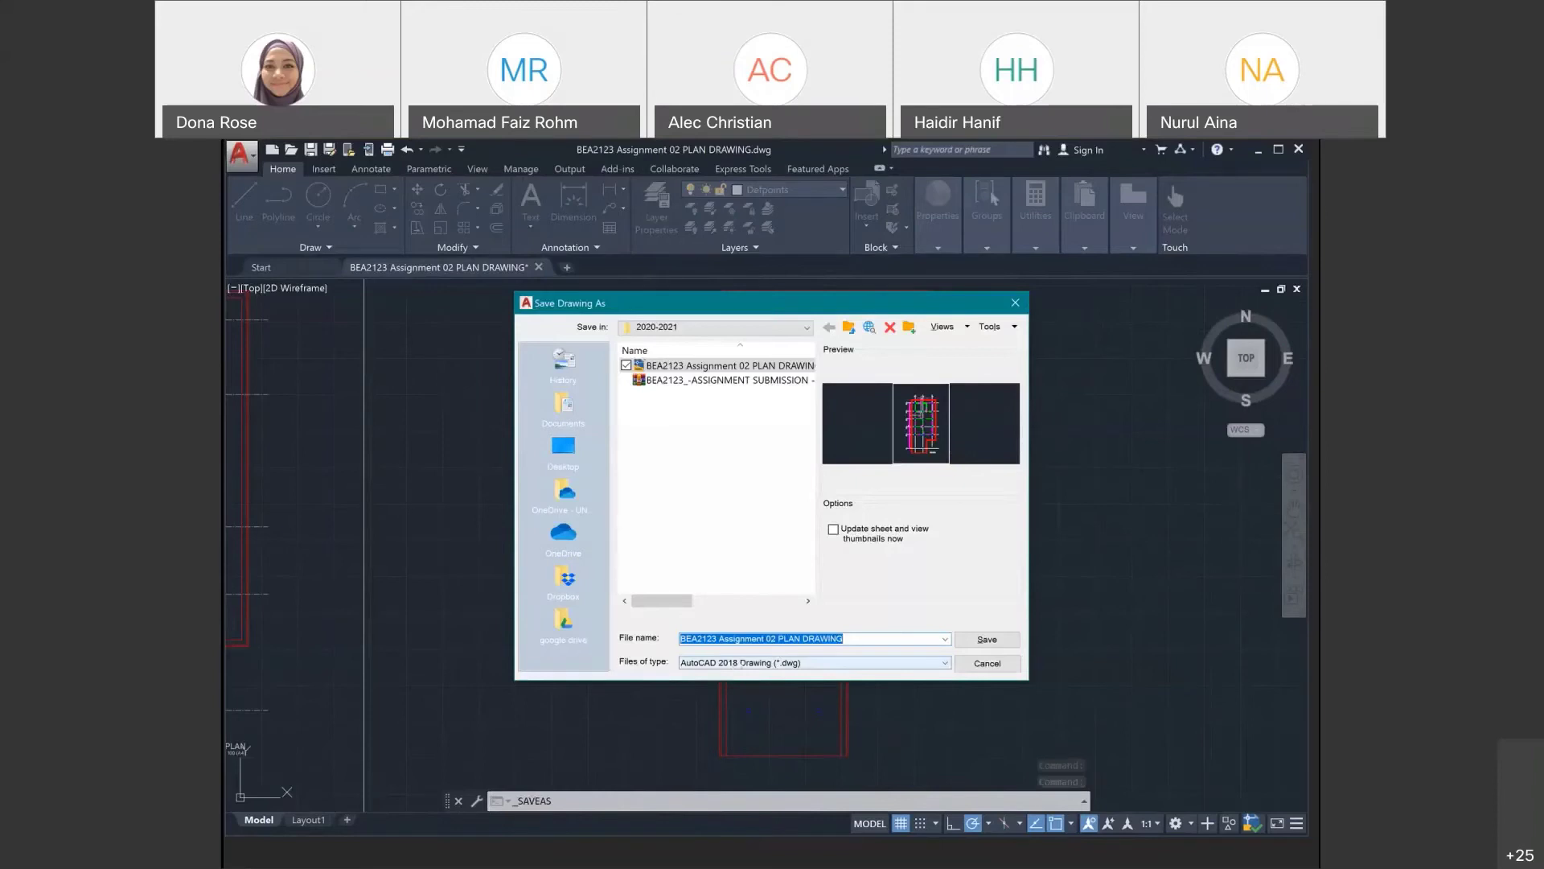
click(812, 662)
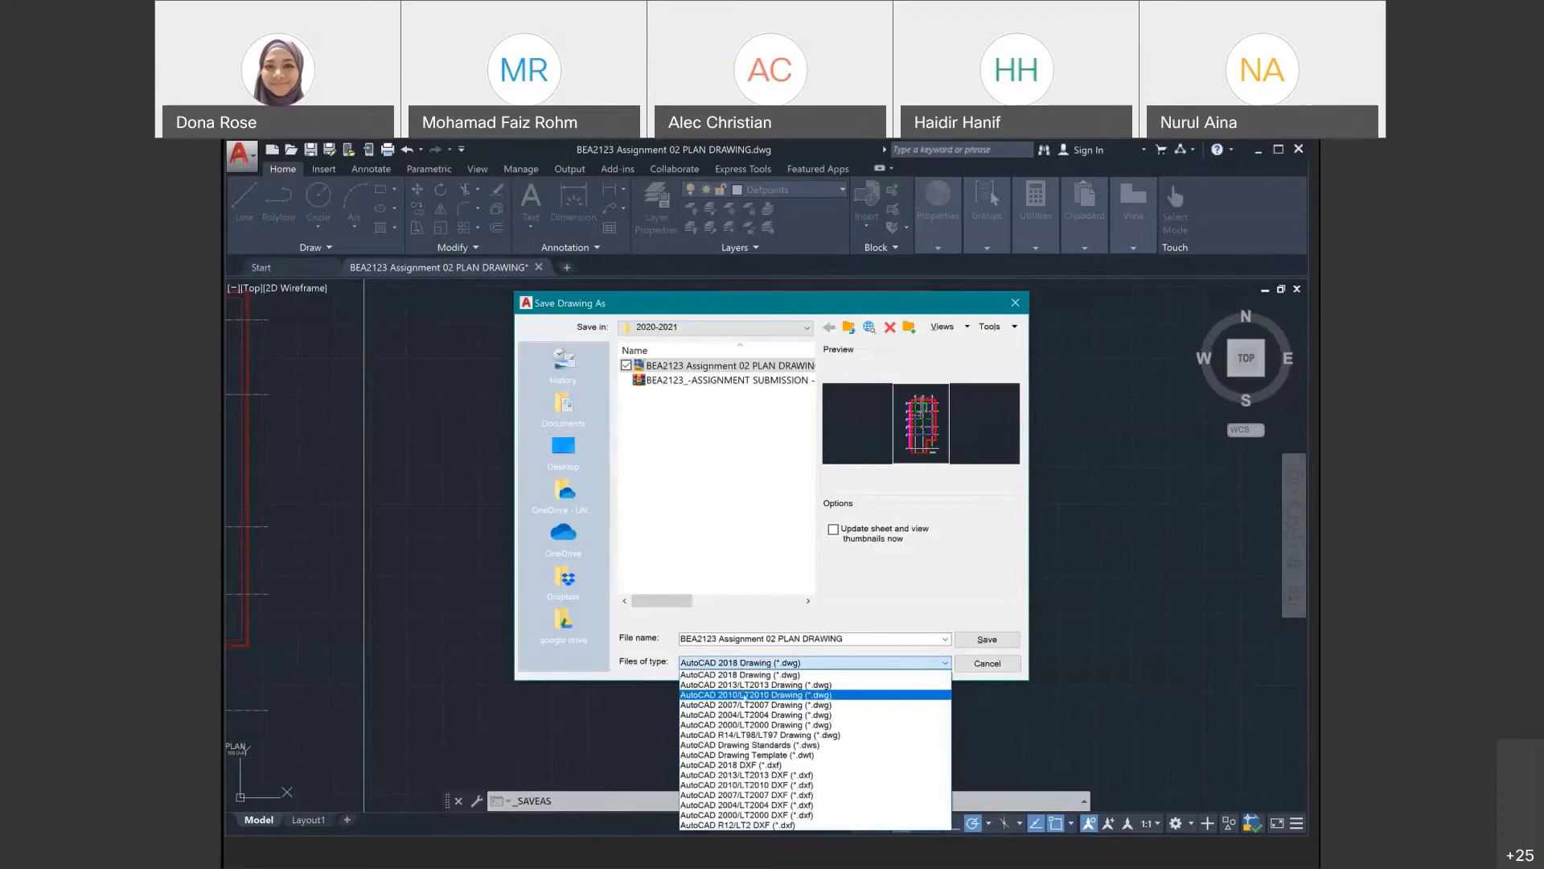
click(744, 695)
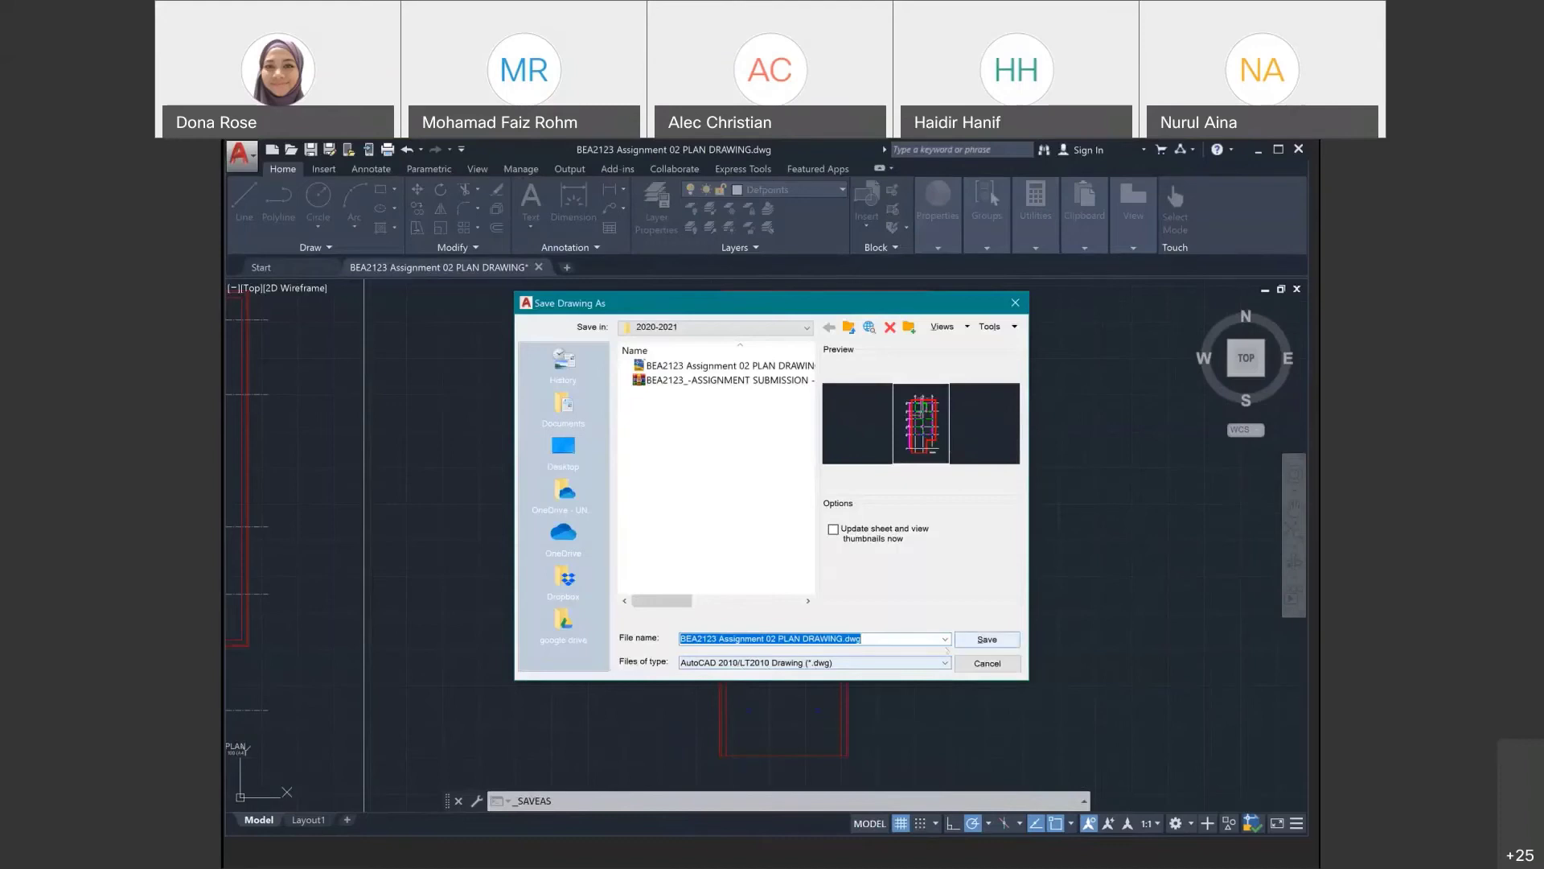
Replace the file name with 'PLAN to SketchUp'
click(865, 637)
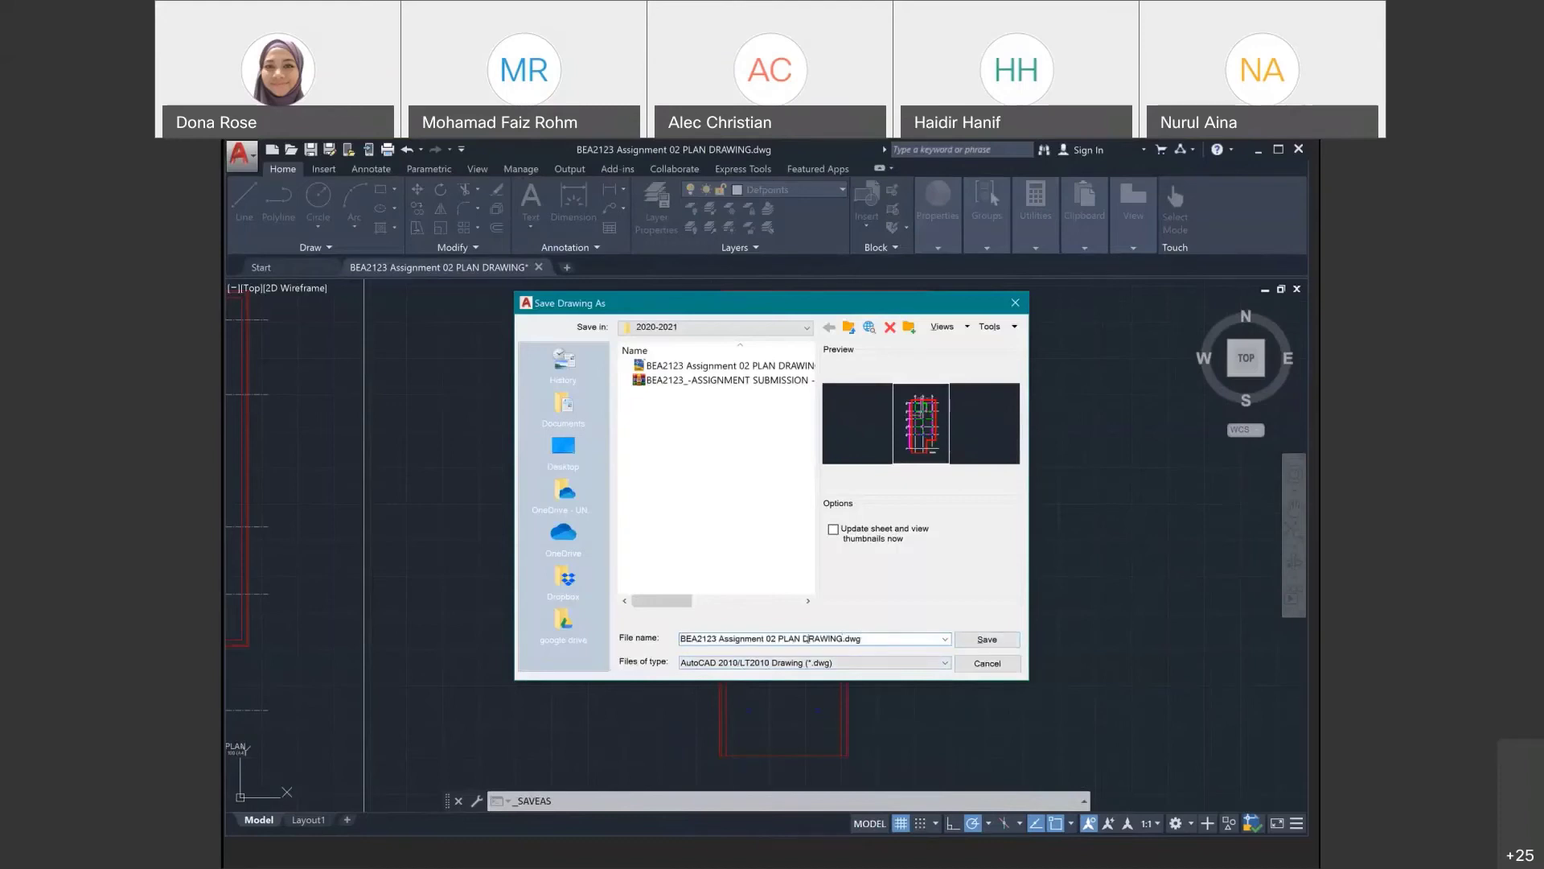
double_click(852, 637)
click(871, 635)
triple_click(870, 635)
text(PLAN )
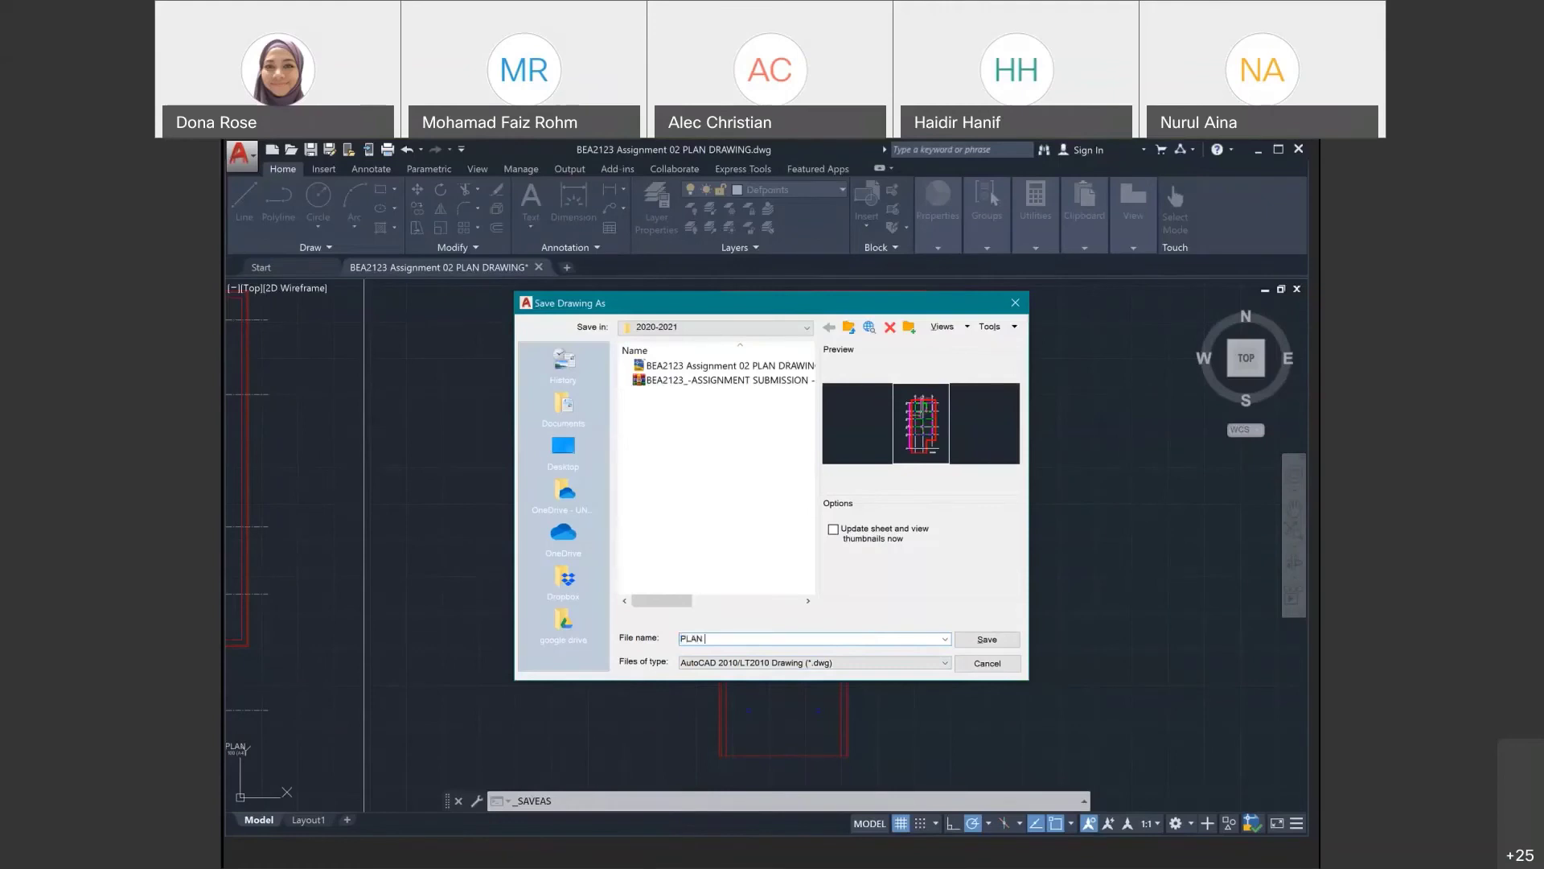
text(to Sketc)
text(hUp)
Save as PLAN to SketchUp, then erase the original floor plan on the left
key(Return)
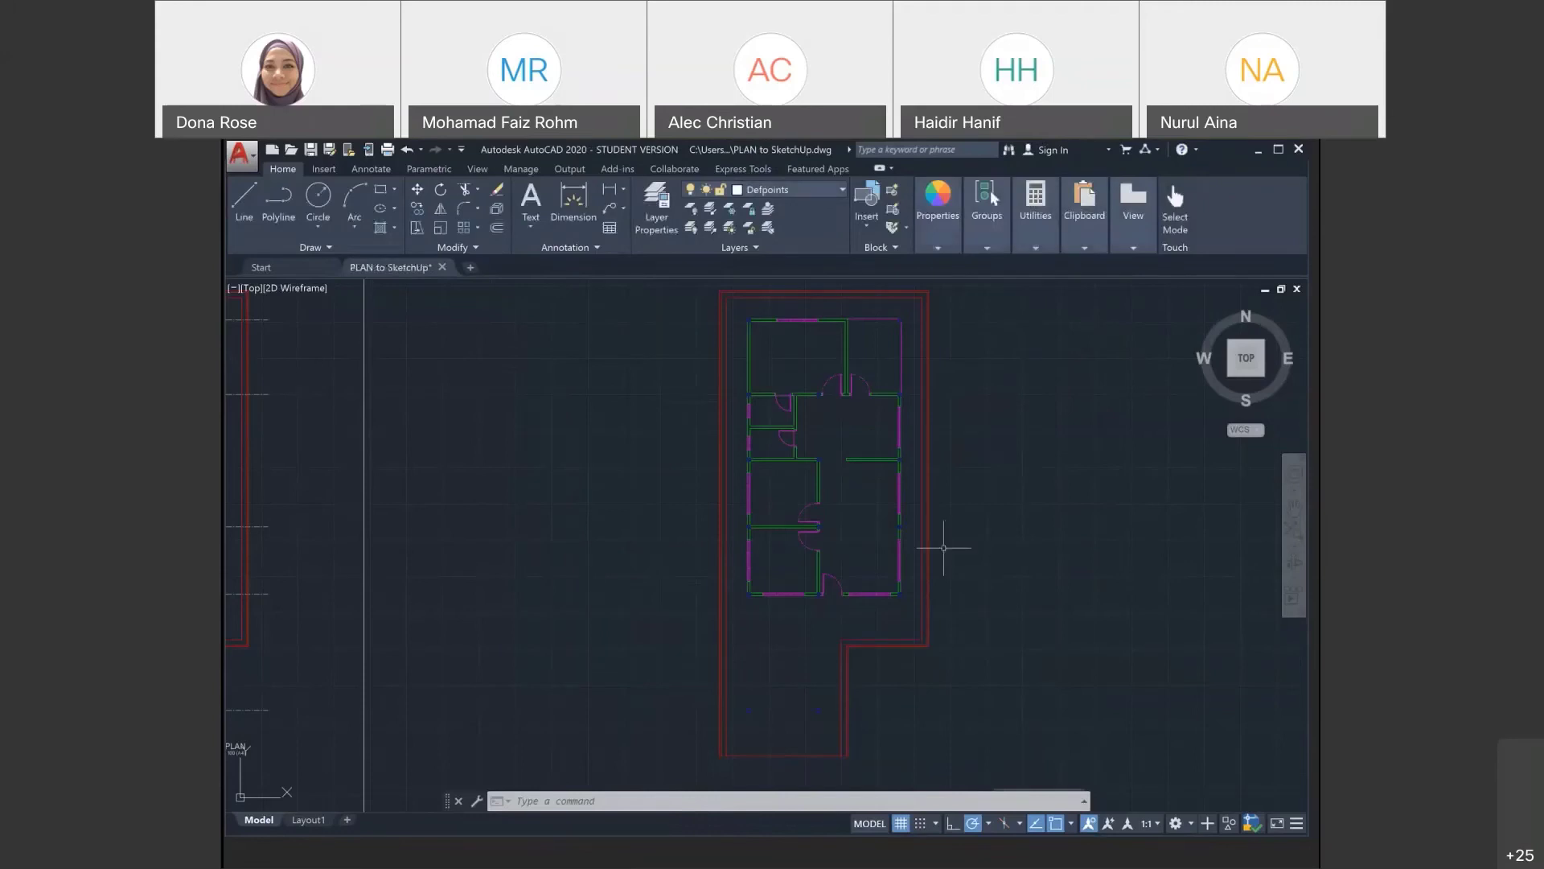
scroll(925, 547, down, 5)
text(e)
key(Return)
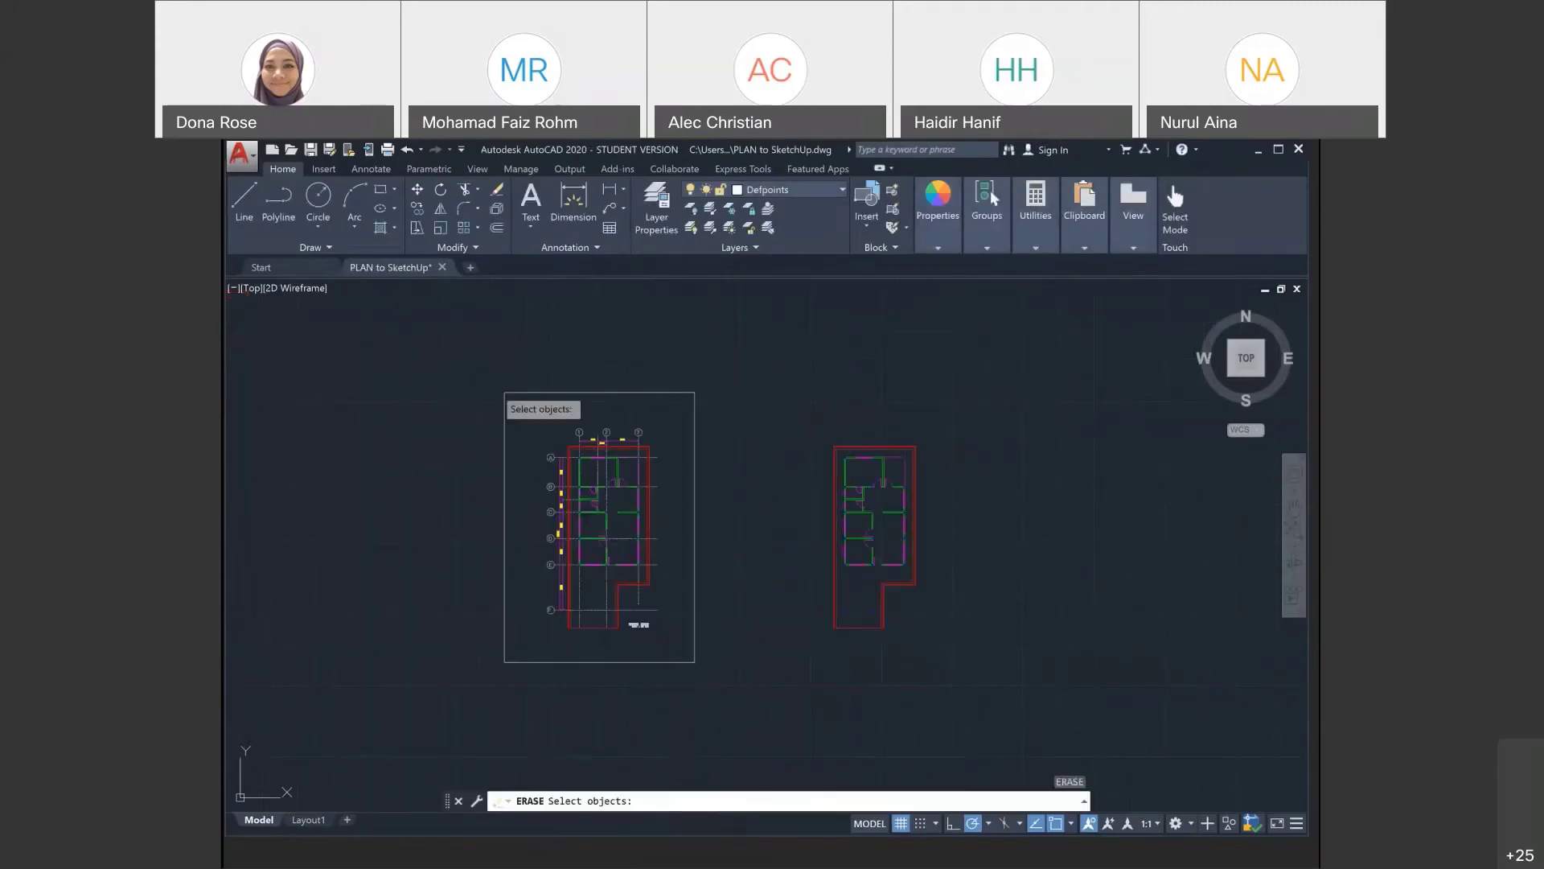
click(483, 373)
click(731, 702)
key(Return)
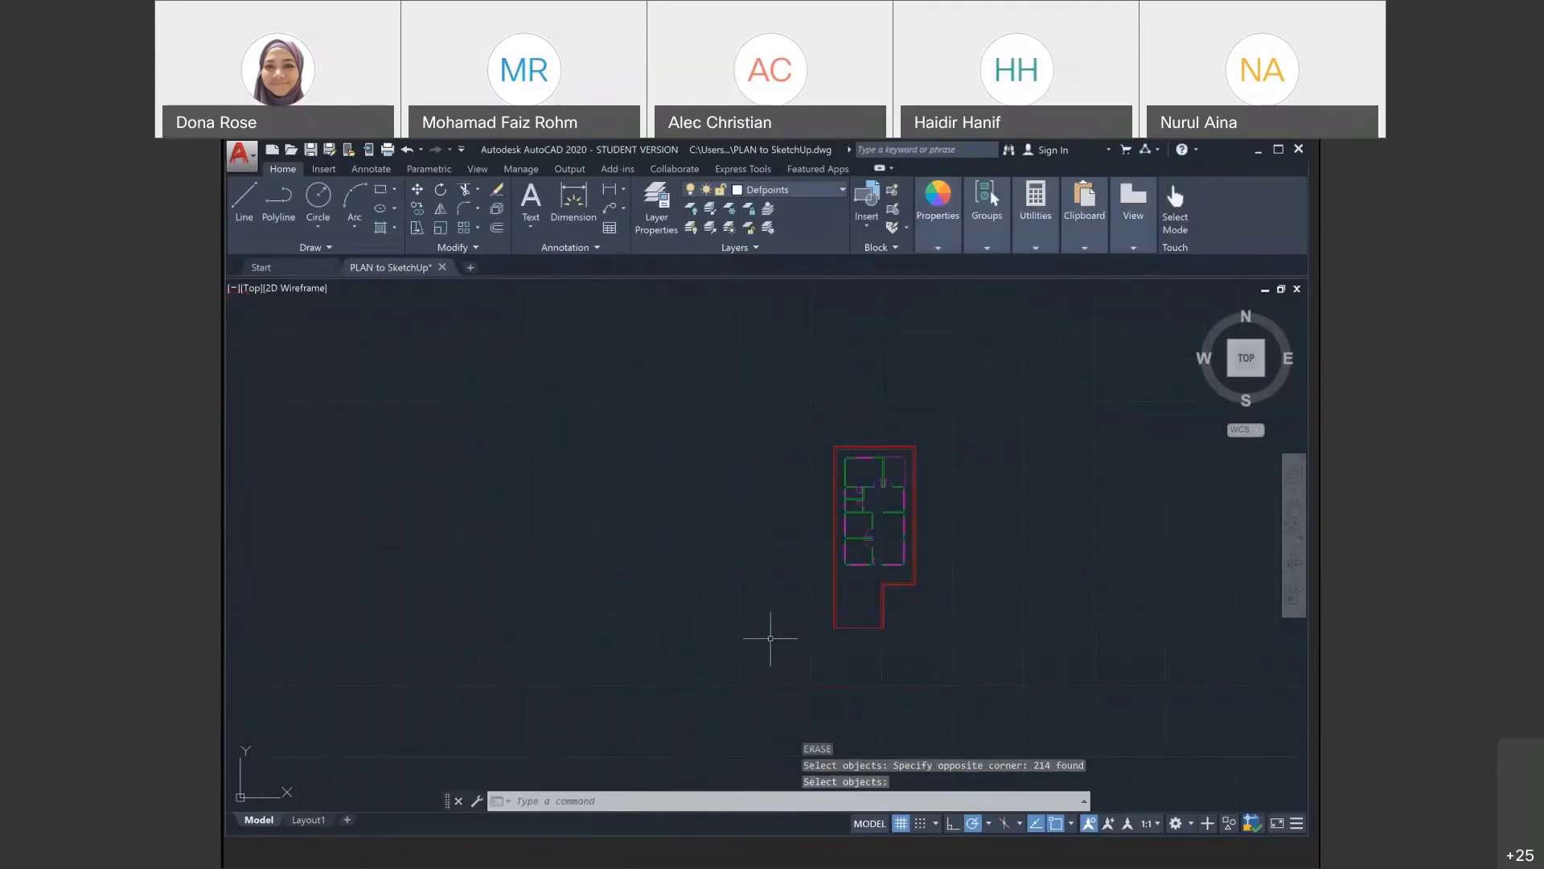
Zoom to extents so only the cleaned copy fills the view
text(z)
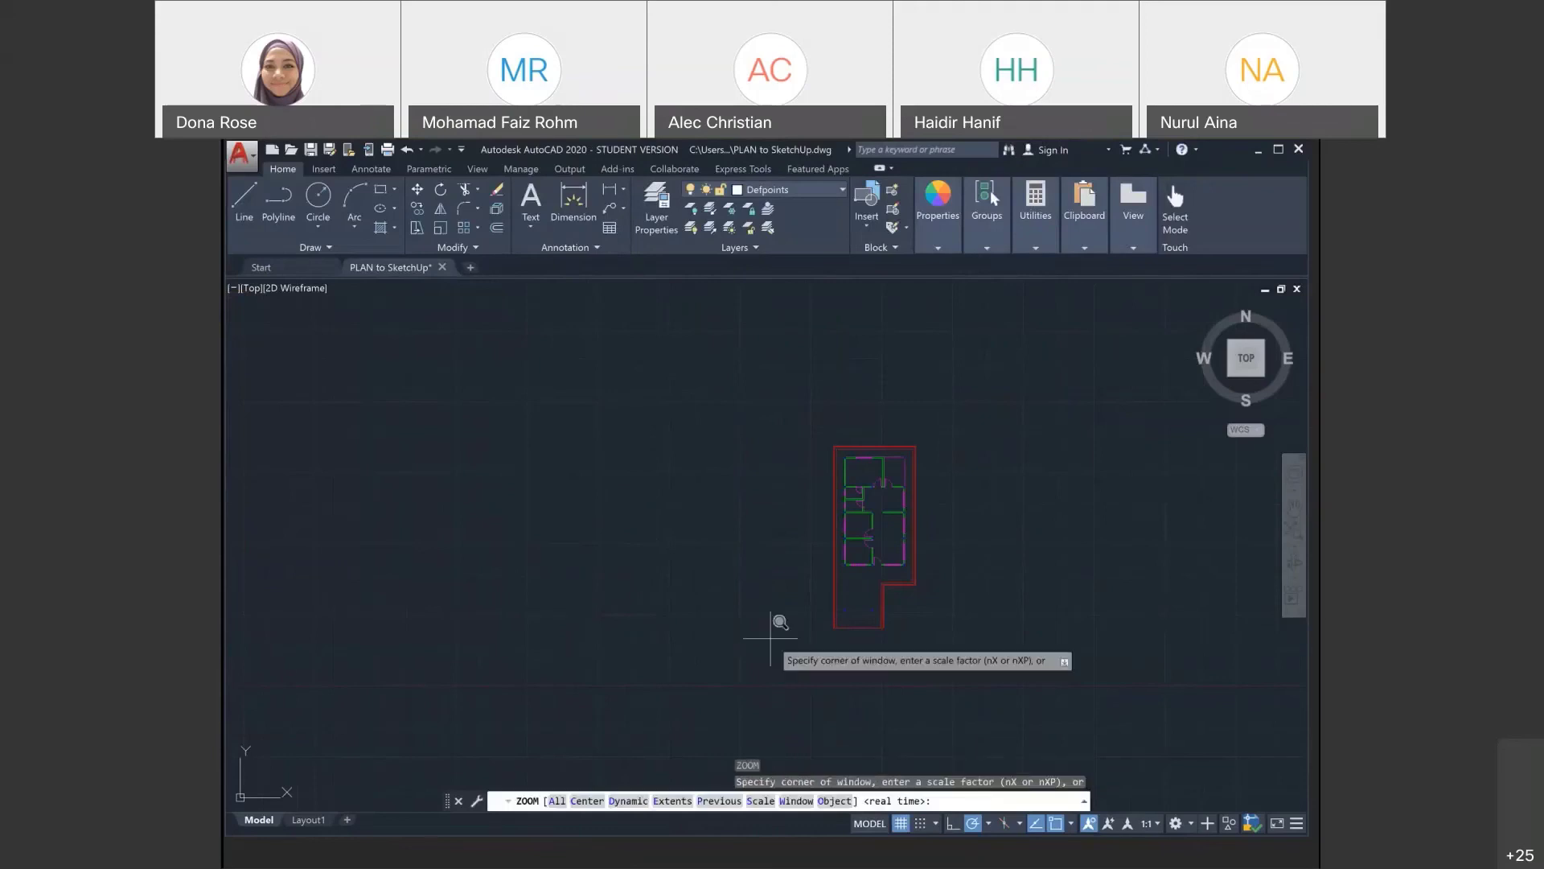
key(Return)
text(e)
key(Return)
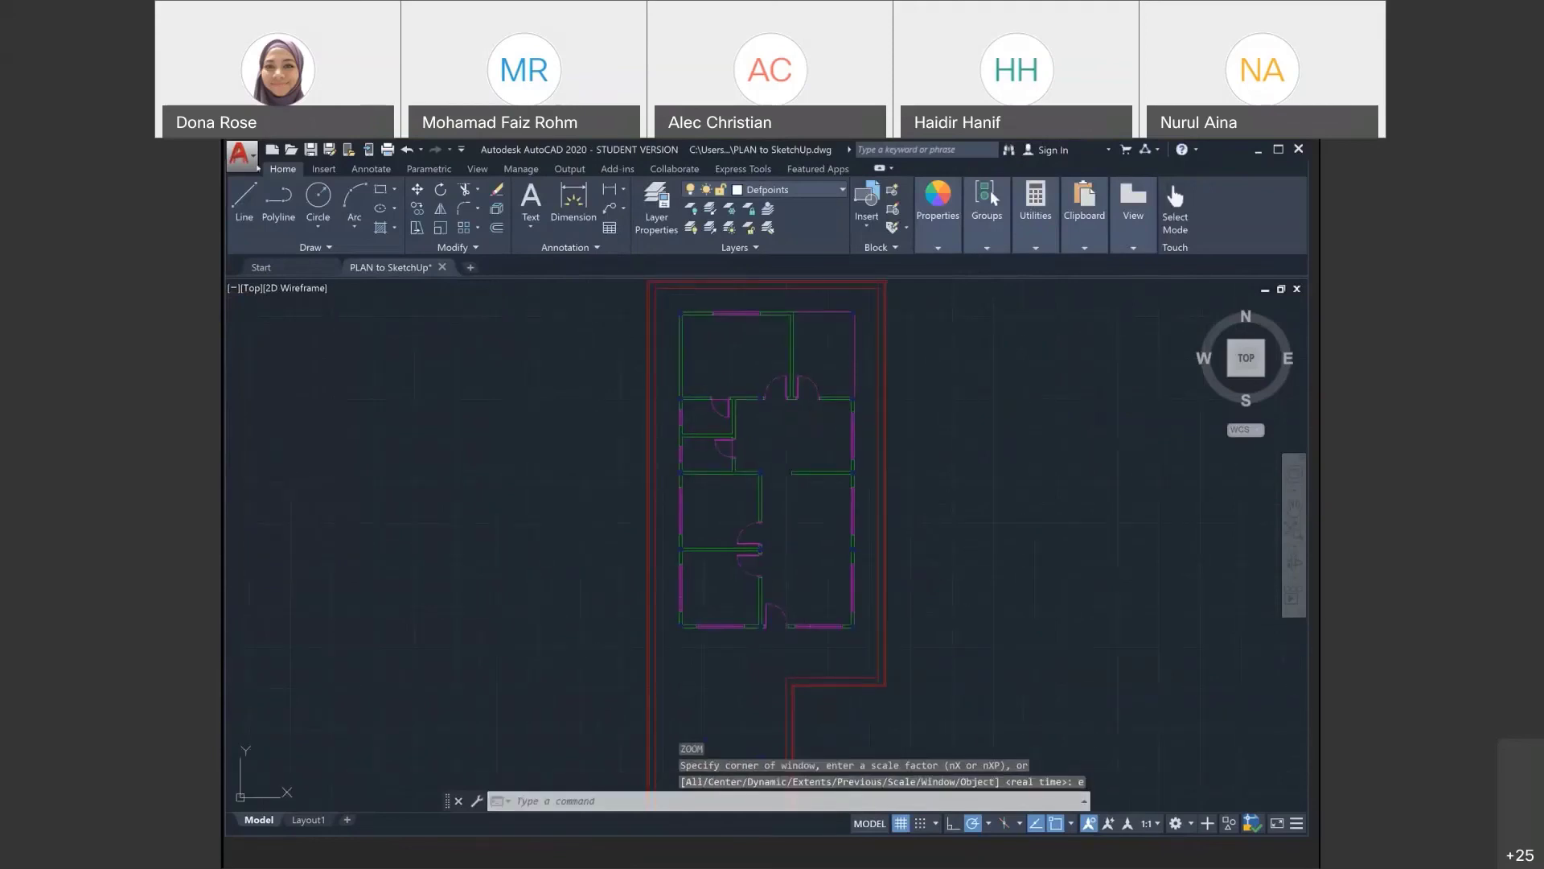
click(240, 153)
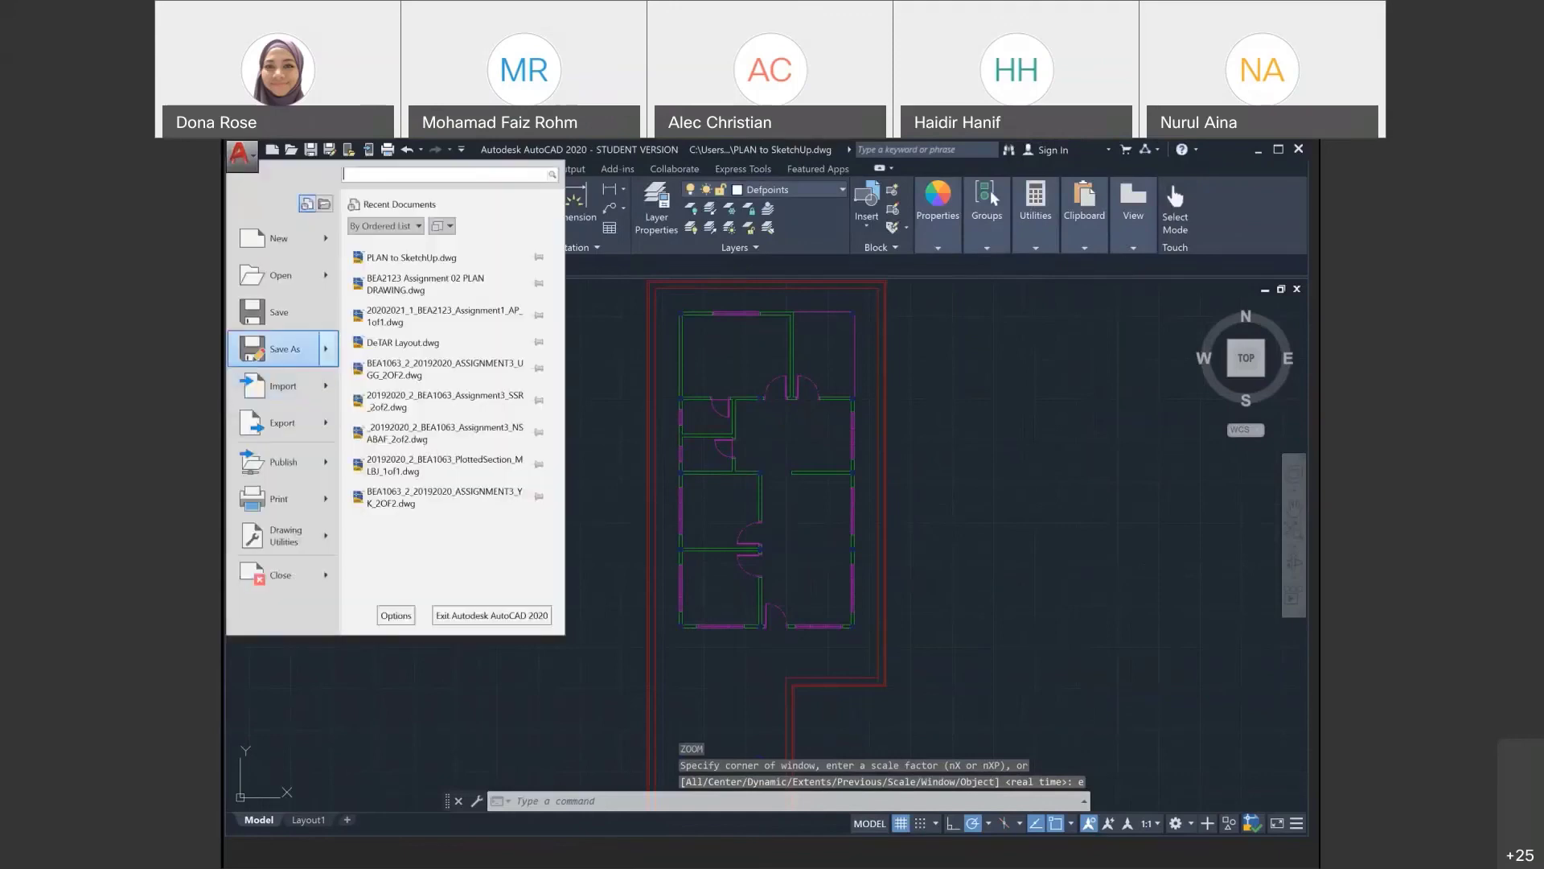
Overwrite PLAN to SketchUp.dwg with the cleaned plan, then reissue the save-as command
click(282, 348)
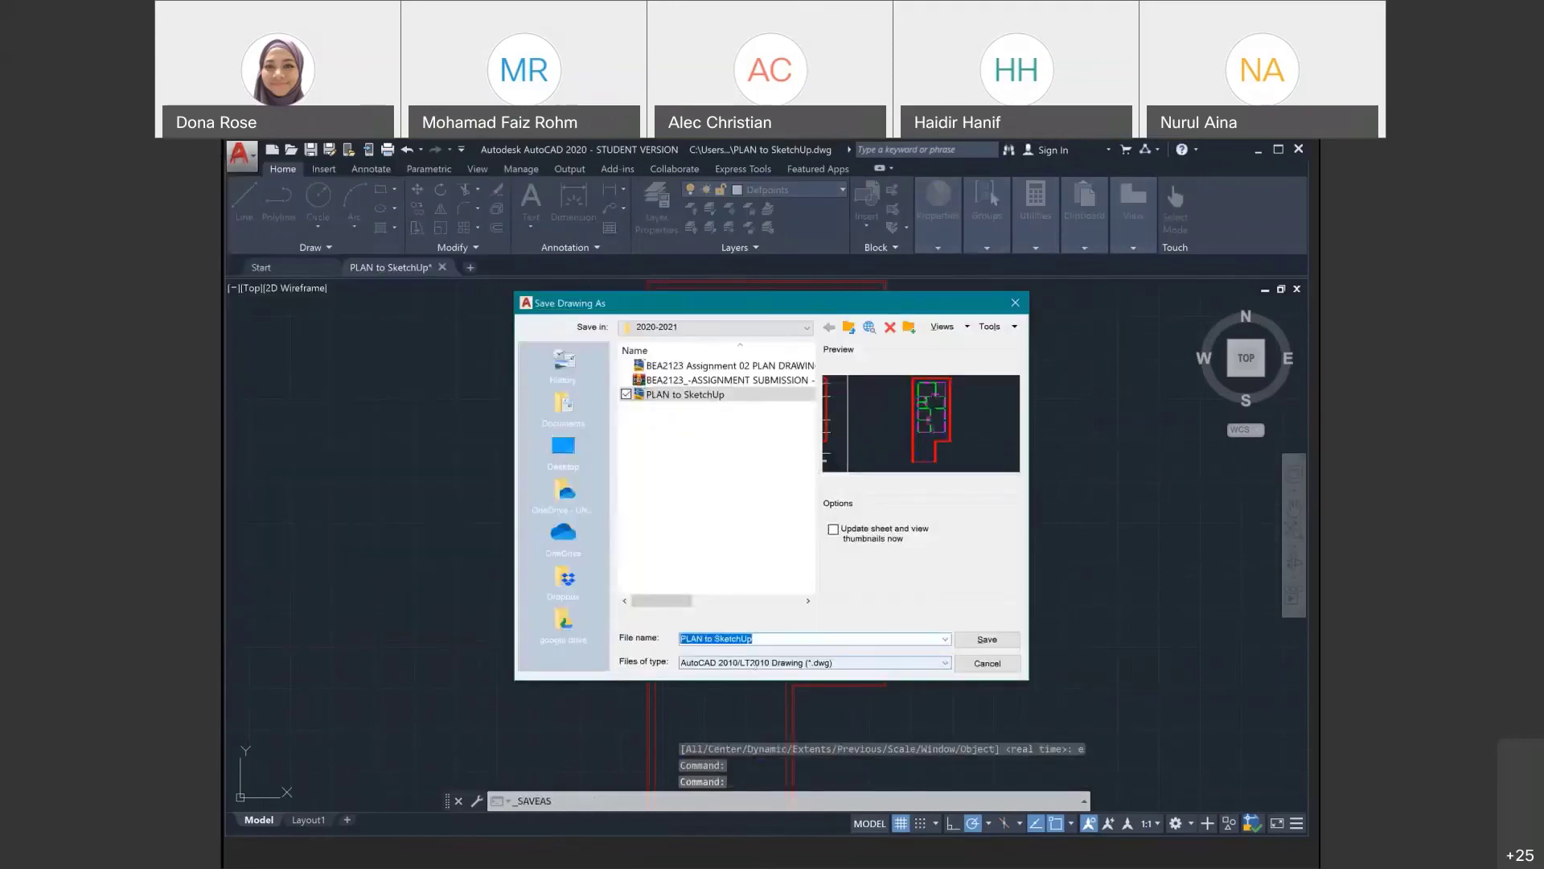
click(987, 639)
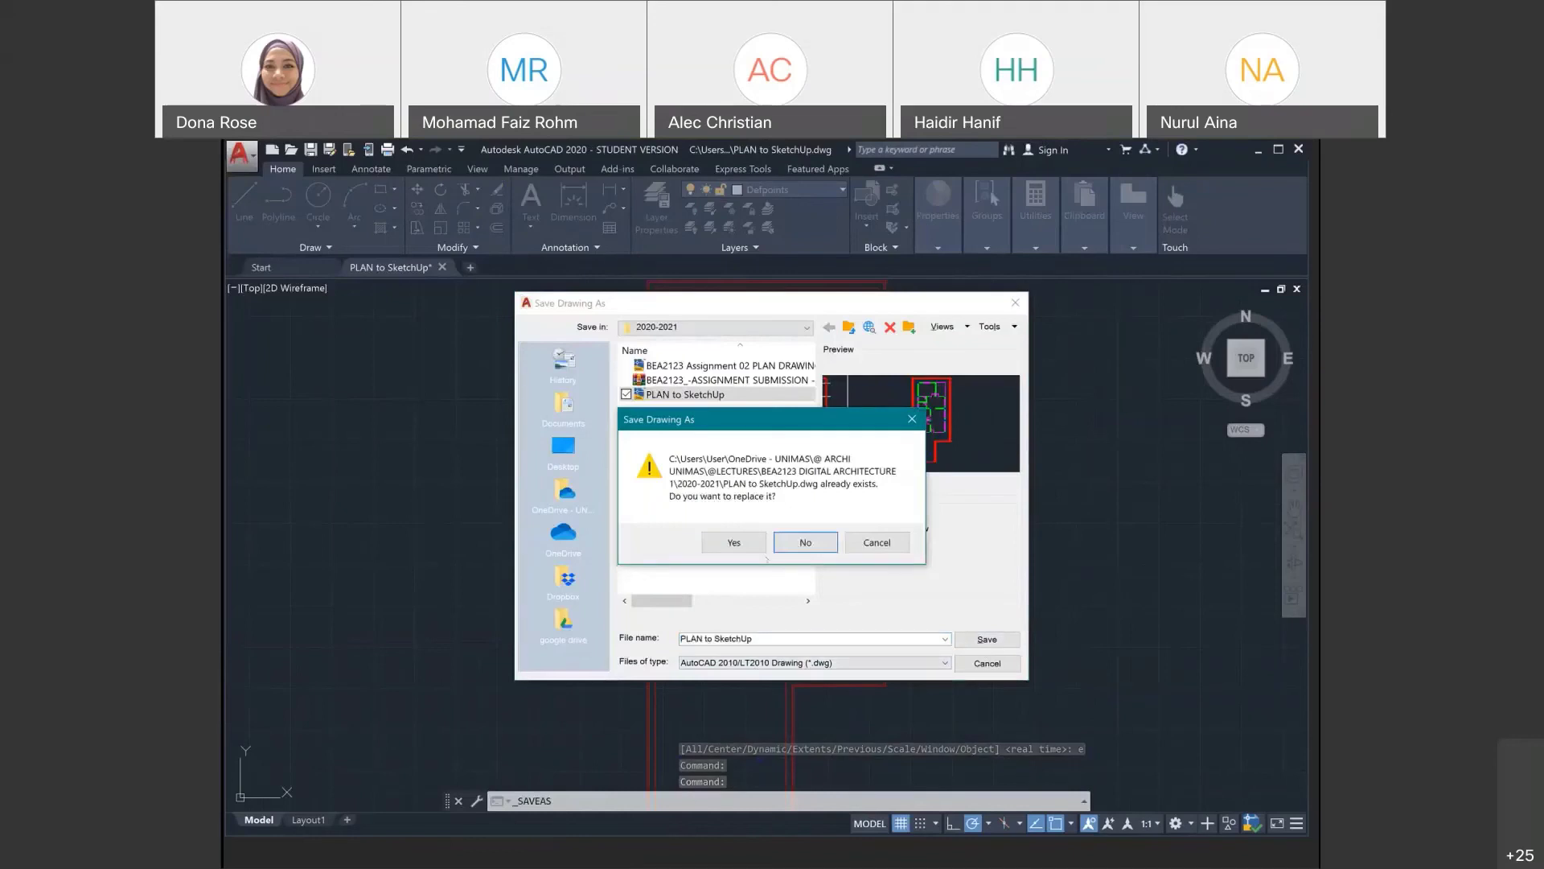
click(733, 542)
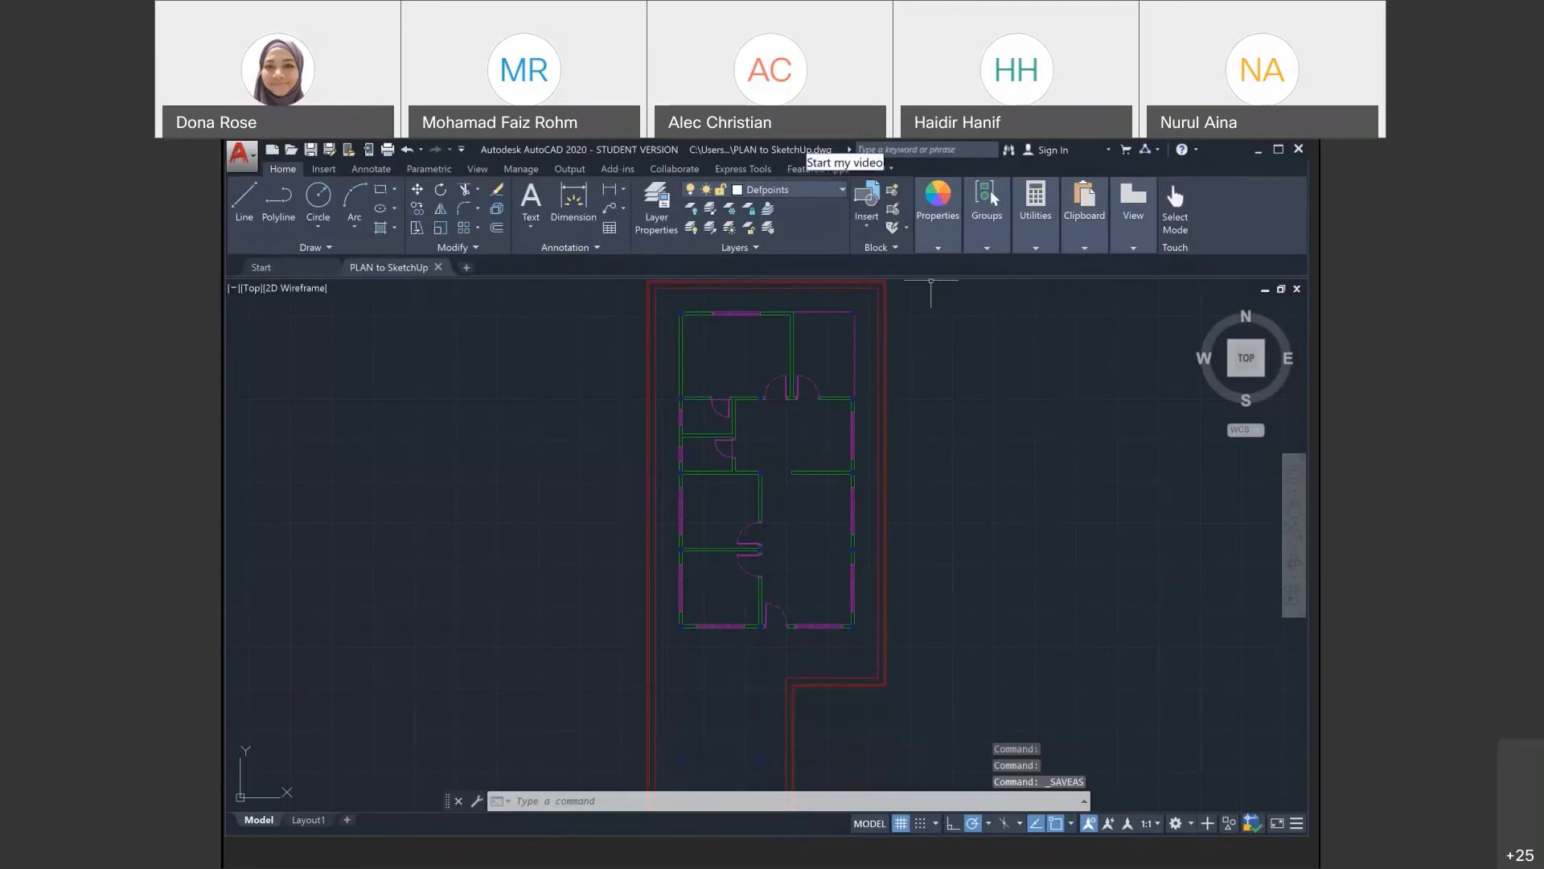
key(Escape)
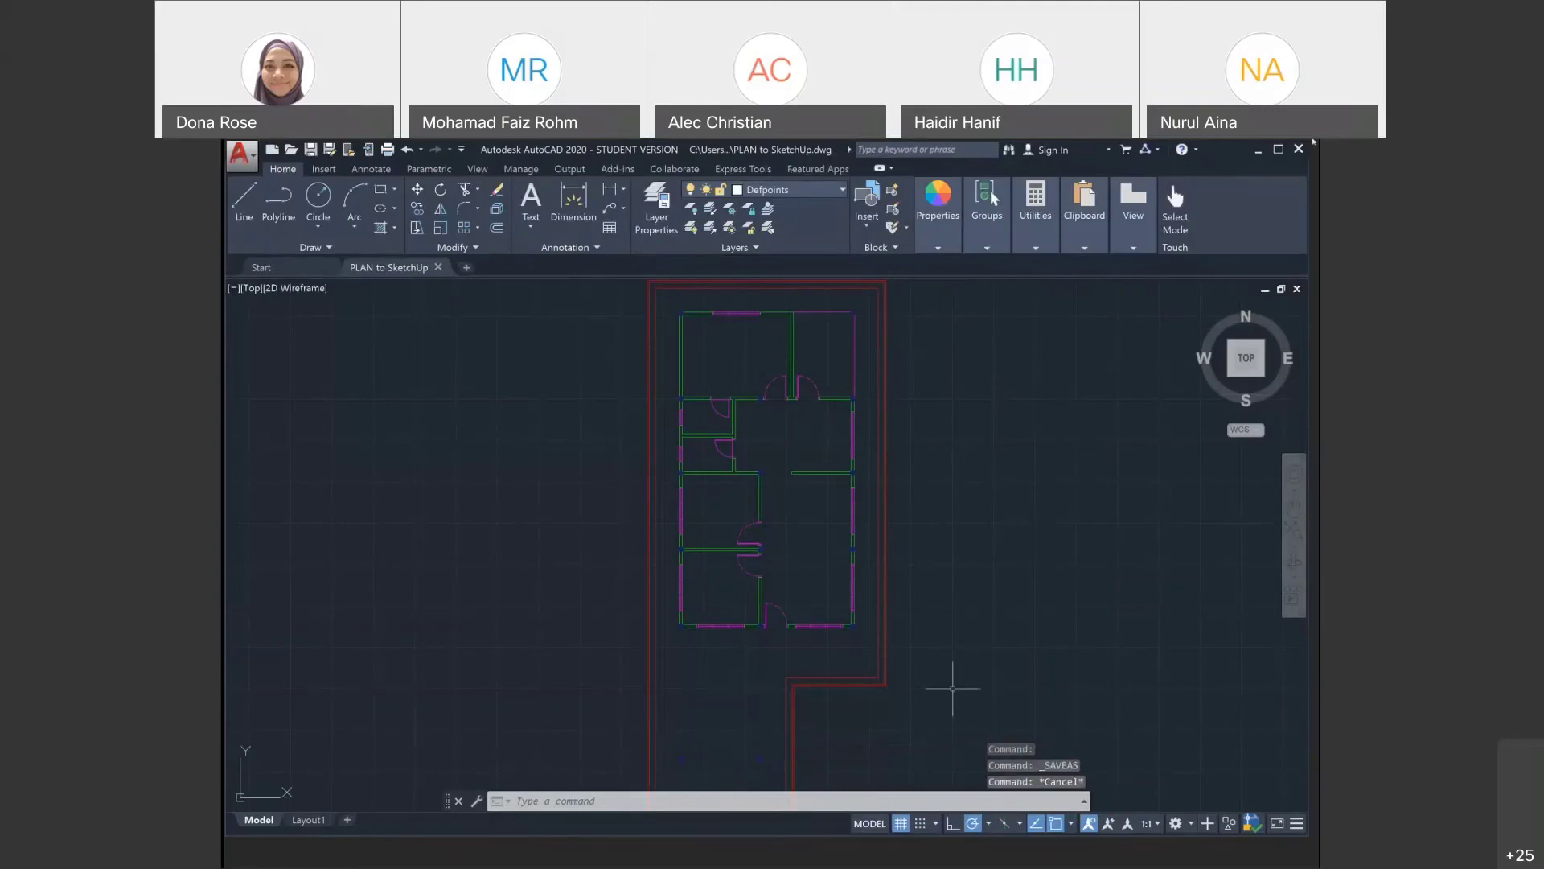
key(Return)
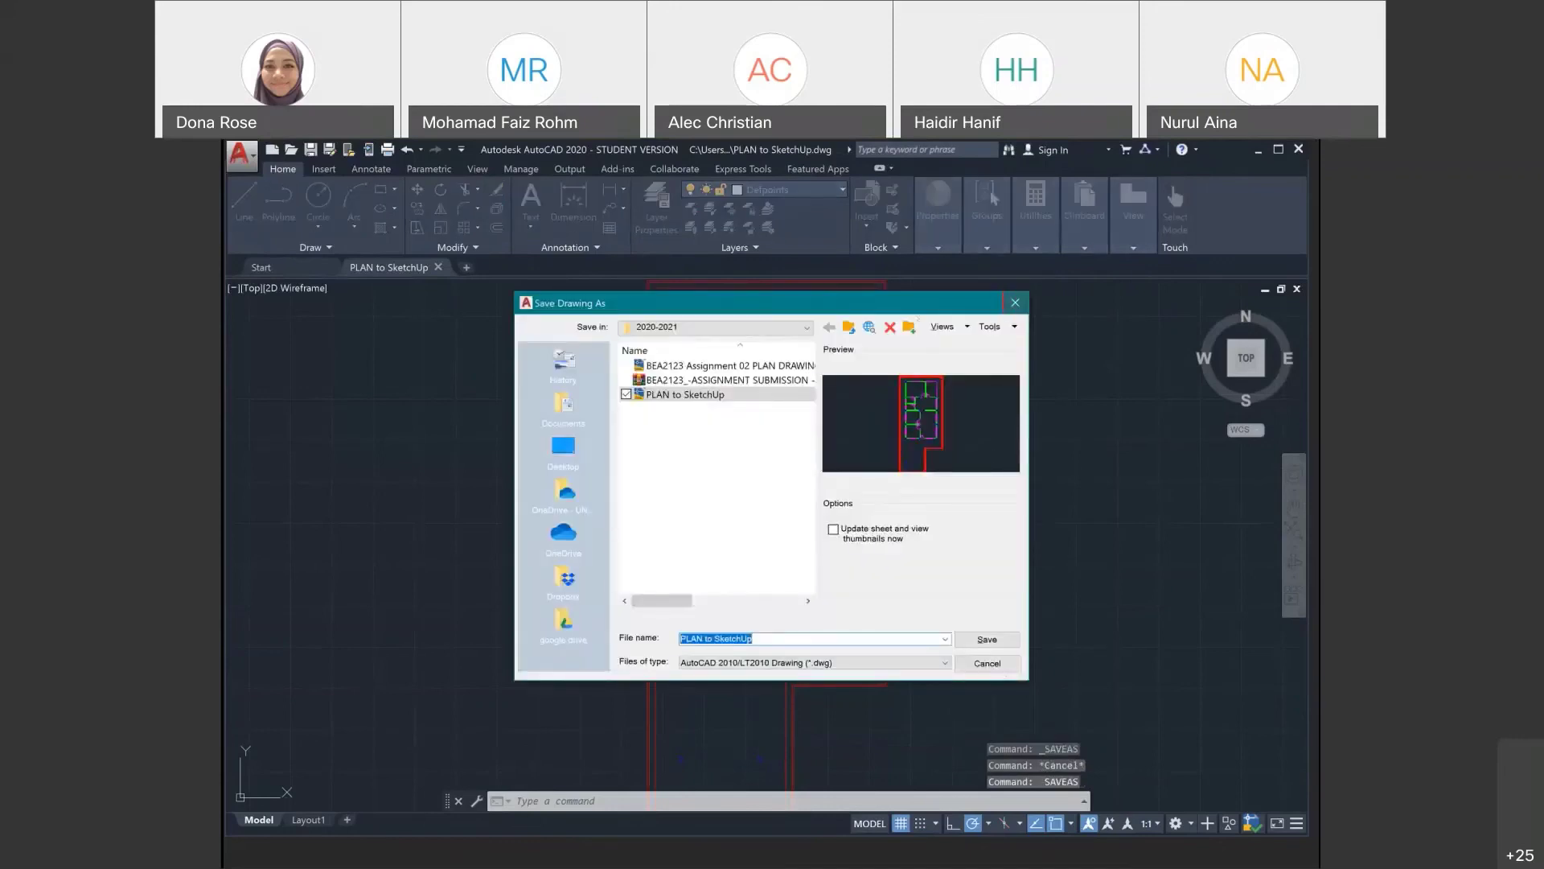